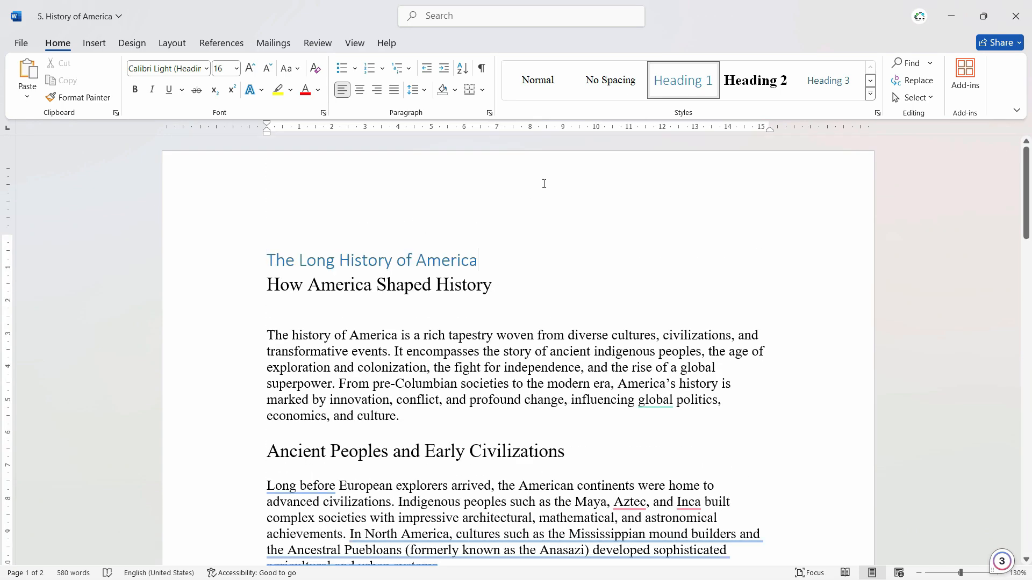
Open the header and footer areas on the first page and examine where they sit on both pages
{"action": "double_click", "coordinate": [407, 184]}
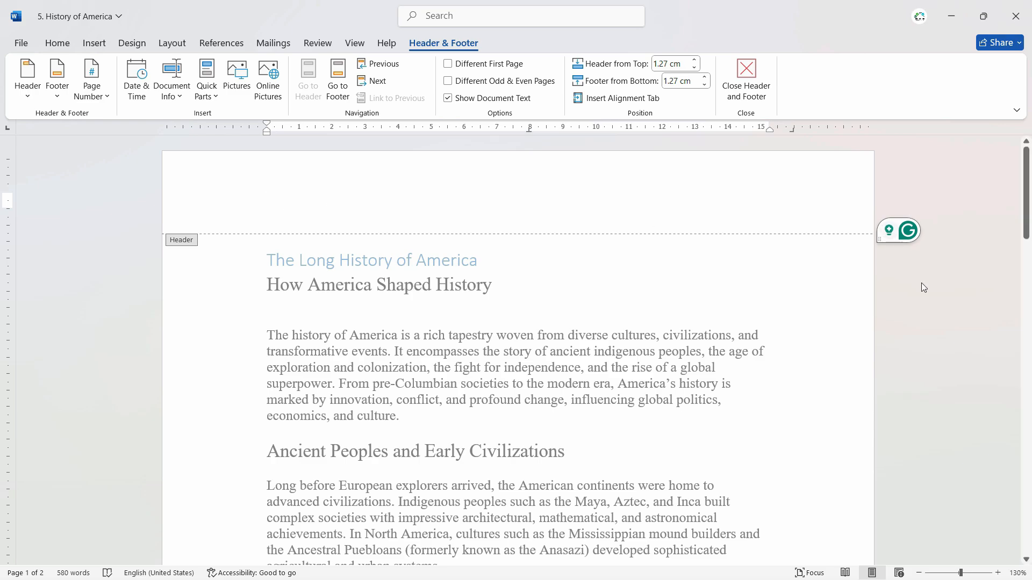
{"action": "key", "text": "Escape"}
{"action": "left_click_drag", "start_coordinate": [1026, 205], "coordinate": [1028, 301]}
{"action": "scroll", "coordinate": [983, 246], "scroll_direction": "down", "scroll_amount": 1}
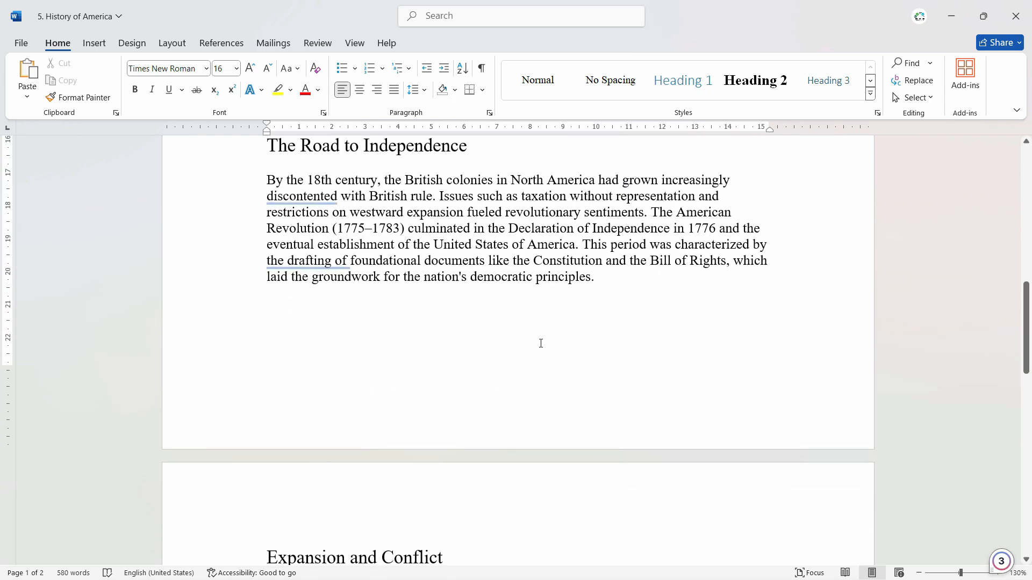
{"action": "double_click", "coordinate": [511, 403]}
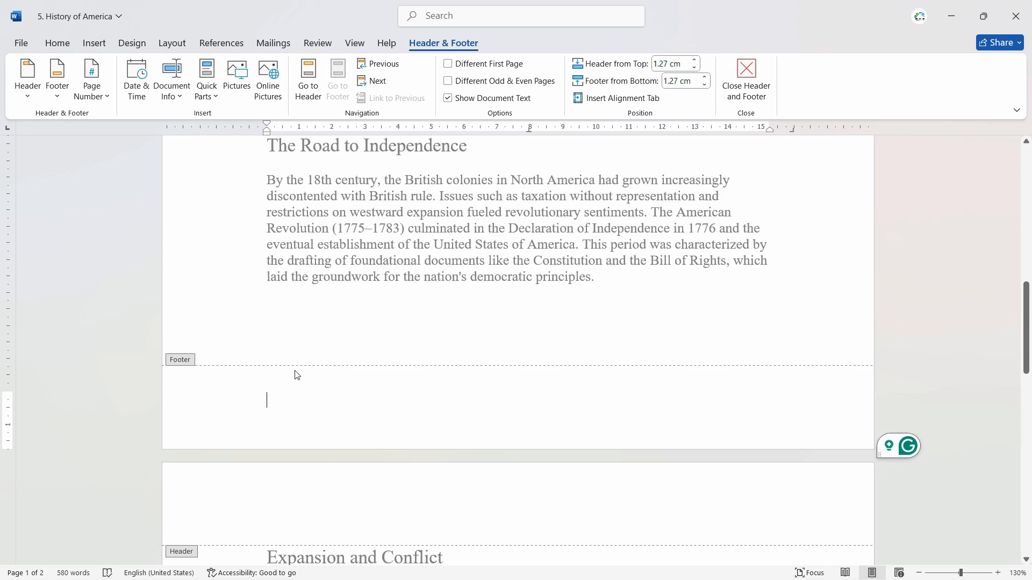
{"action": "scroll", "coordinate": [218, 302], "scroll_direction": "down", "scroll_amount": 8}
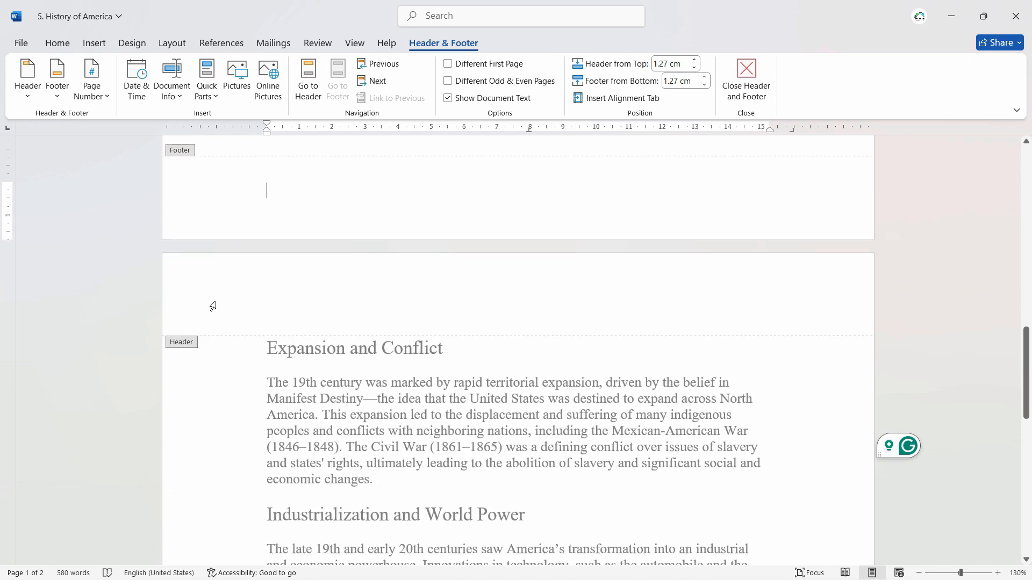
{"action": "scroll", "coordinate": [283, 379], "scroll_direction": "down", "scroll_amount": 5}
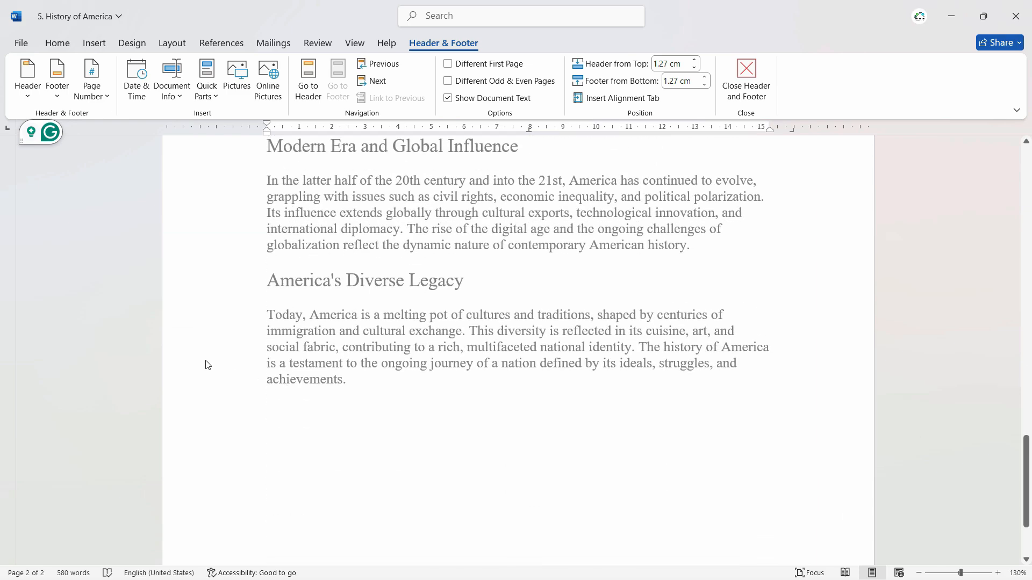
{"action": "scroll", "coordinate": [207, 366], "scroll_direction": "down", "scroll_amount": 2}
{"action": "scroll", "coordinate": [209, 366], "scroll_direction": "up", "scroll_amount": 15}
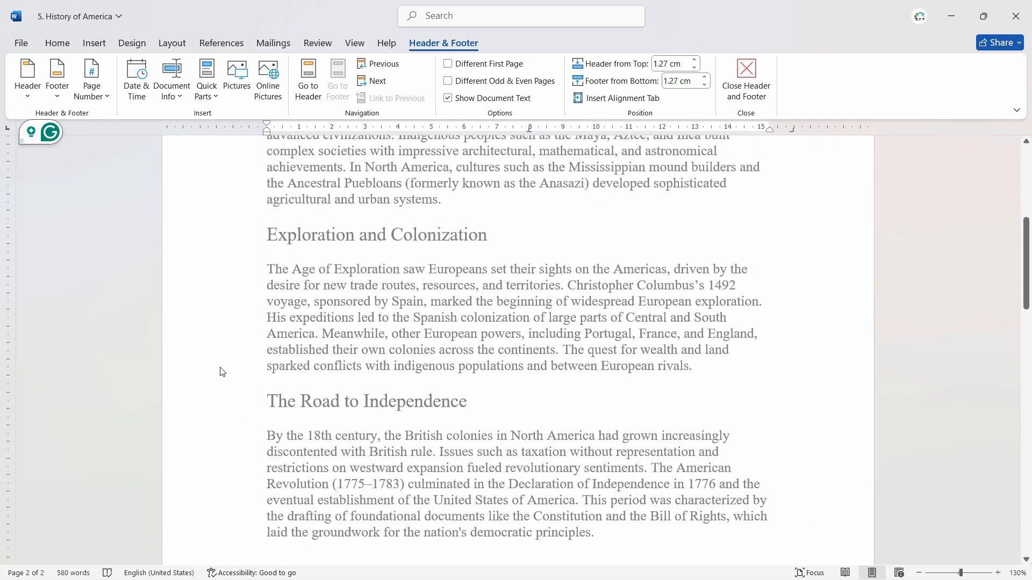
{"action": "scroll", "coordinate": [222, 372], "scroll_direction": "up", "scroll_amount": 6}
{"action": "double_click", "coordinate": [805, 272]}
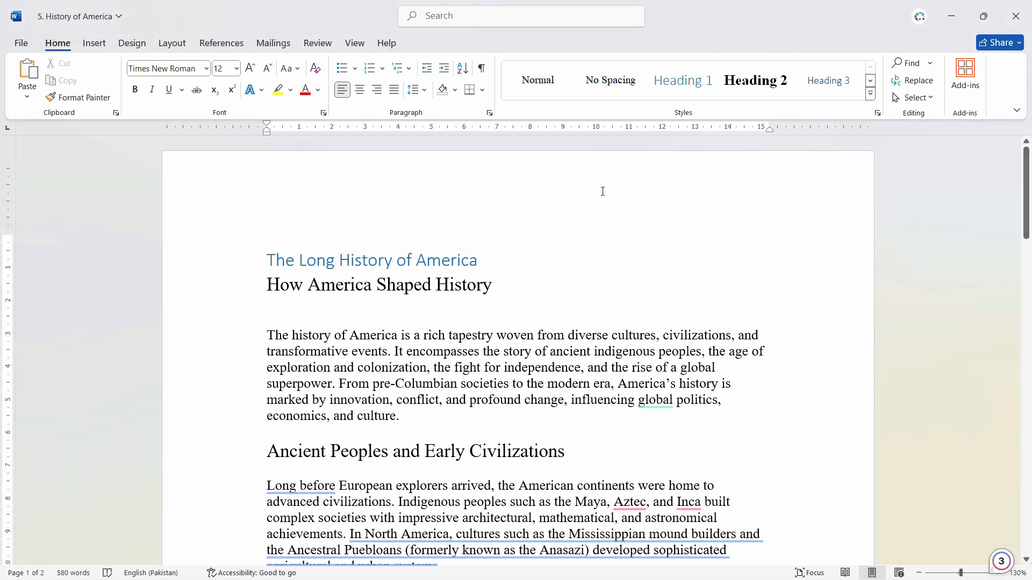
Enter the sample text "didkidkdk" in the first page's header and return to the document body
{"action": "left_click", "coordinate": [329, 188]}
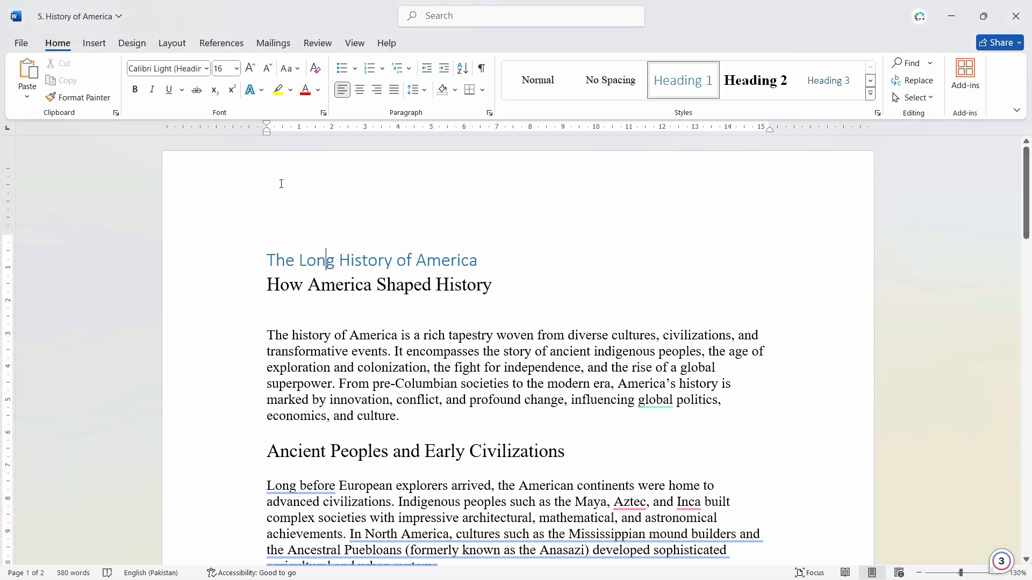
{"action": "double_click", "coordinate": [497, 184]}
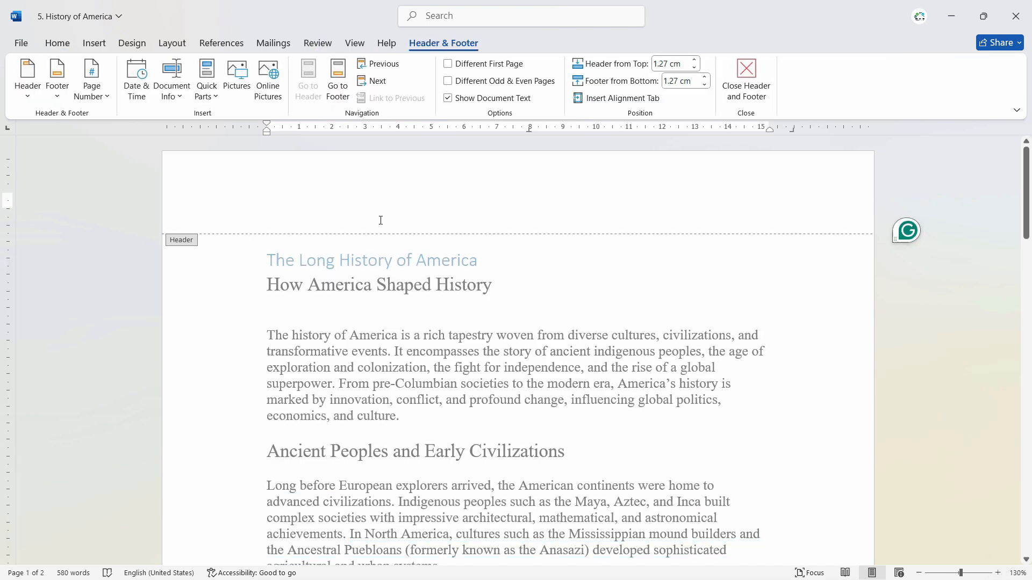
{"action": "type", "text": "d"}
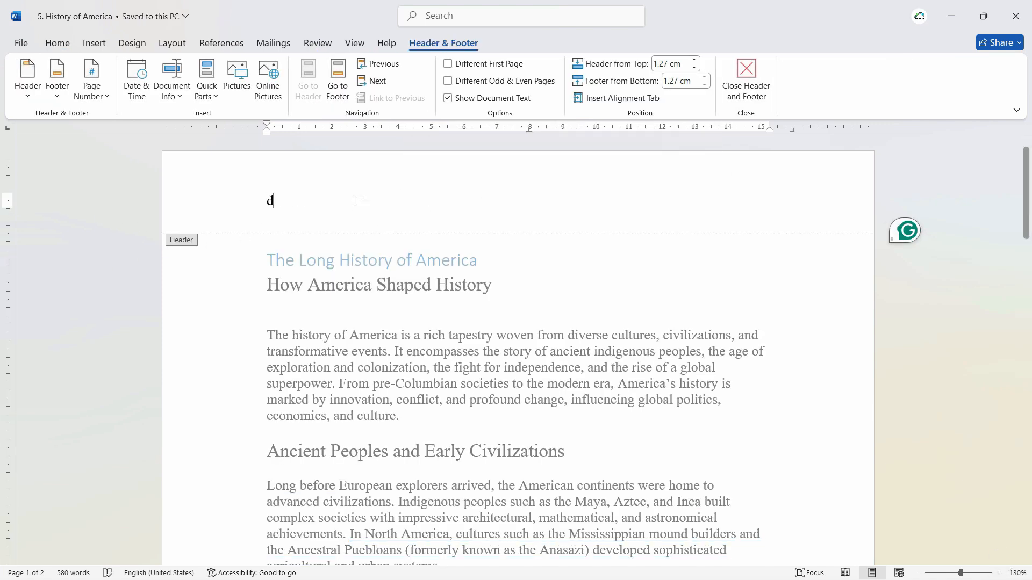
{"action": "type", "text": "idkidkdk"}
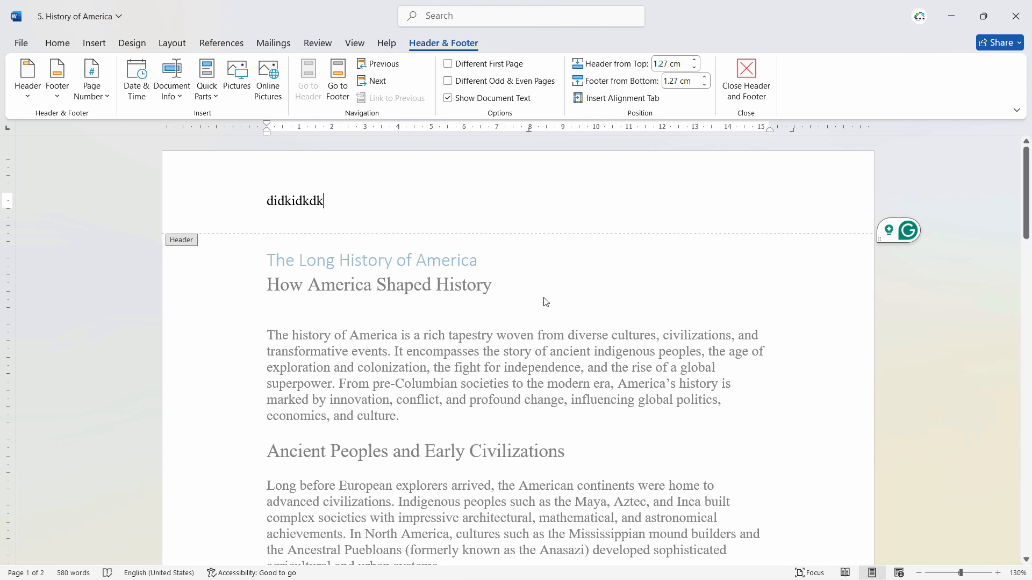
{"action": "double_click", "coordinate": [803, 353]}
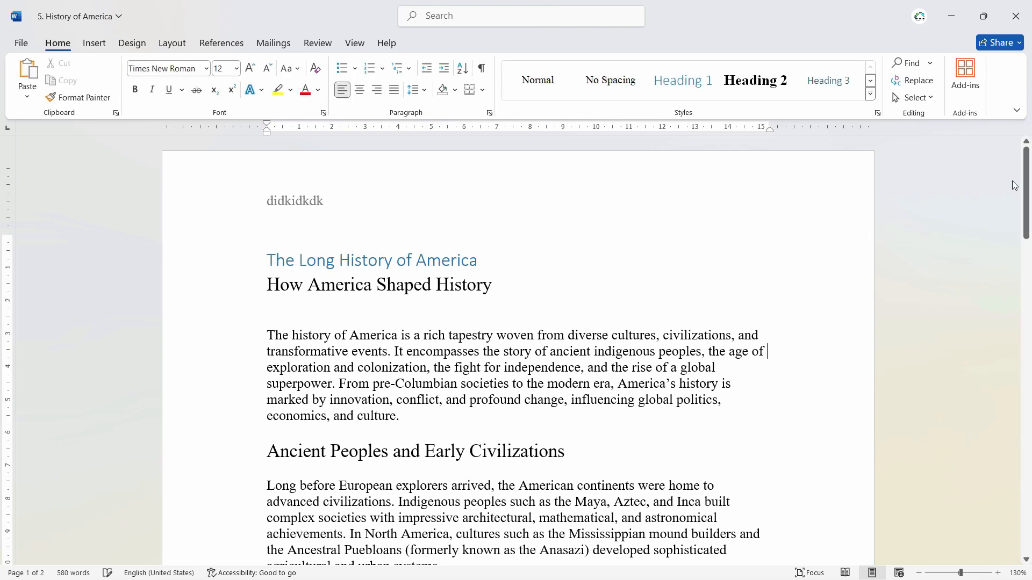
Add blank lines after the last paragraph to extend the document onto a third page and check its header
{"action": "left_click_drag", "start_coordinate": [1027, 180], "coordinate": [1029, 360]}
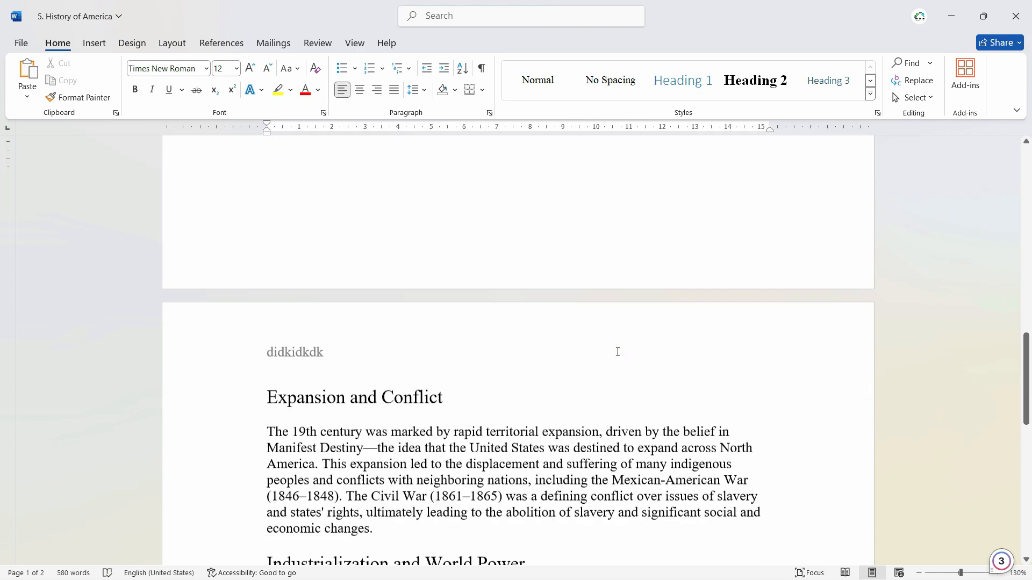
{"action": "scroll", "coordinate": [617, 352], "scroll_direction": "down", "scroll_amount": 3}
{"action": "scroll", "coordinate": [289, 243], "scroll_direction": "down", "scroll_amount": 11}
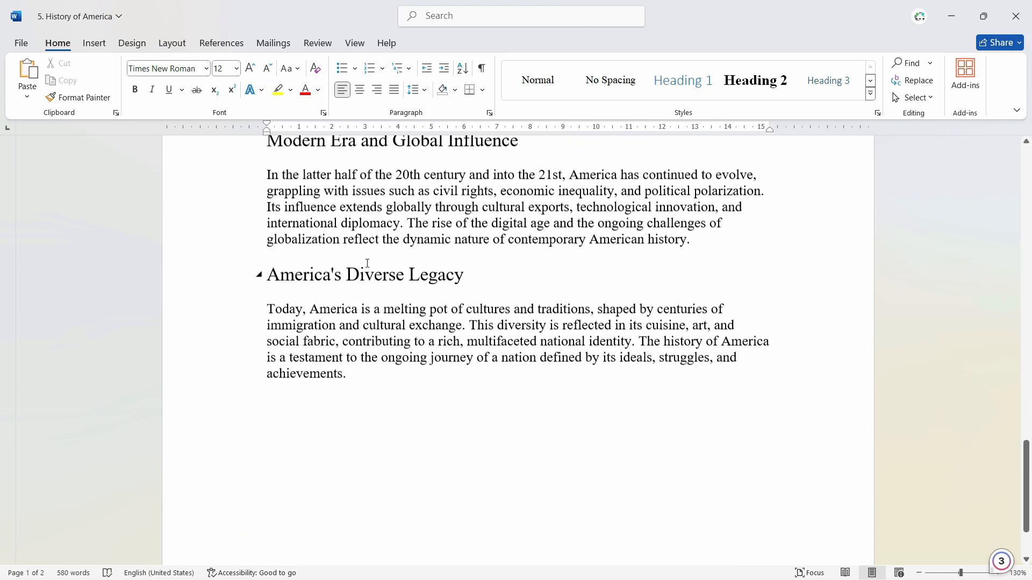
{"action": "left_click", "coordinate": [510, 462]}
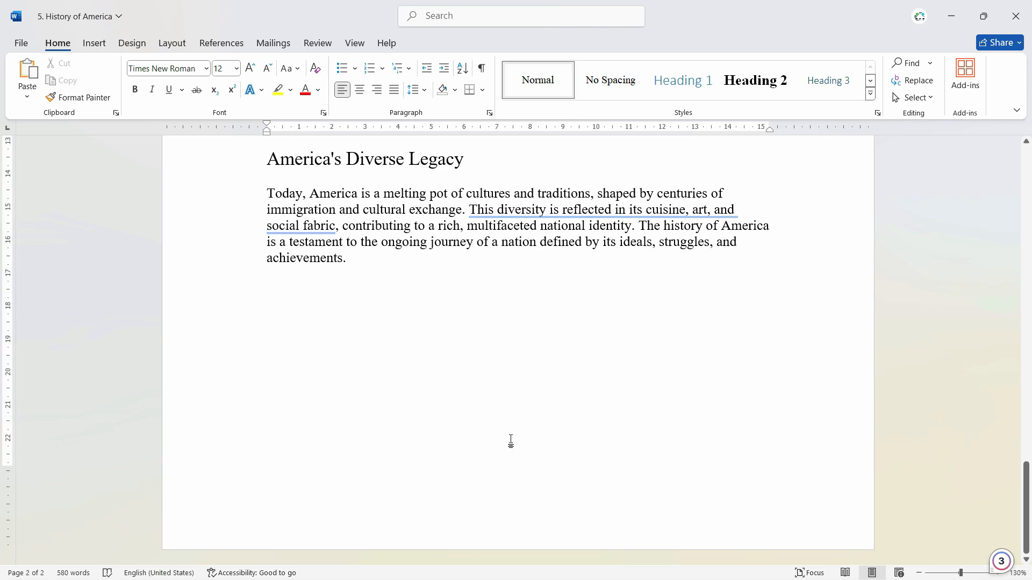
{"action": "key", "text": "Return"}
{"action": "key", "text": "Return"}
{"action": "key", "text": "Return"}
{"action": "key", "text": "Return"}
{"action": "key", "text": "Return"}
{"action": "key", "text": "Return"}
{"action": "key", "text": "Return"}
{"action": "key", "text": "Return"}
{"action": "key", "text": "Return"}
{"action": "key", "text": "Return"}
{"action": "key", "text": "Return"}
{"action": "key", "text": "Return"}
{"action": "key", "text": "Return"}
{"action": "key", "text": "Return"}
{"action": "key", "text": "Return"}
{"action": "key", "text": "Return"}
{"action": "type", "text": "didkidkdk"}
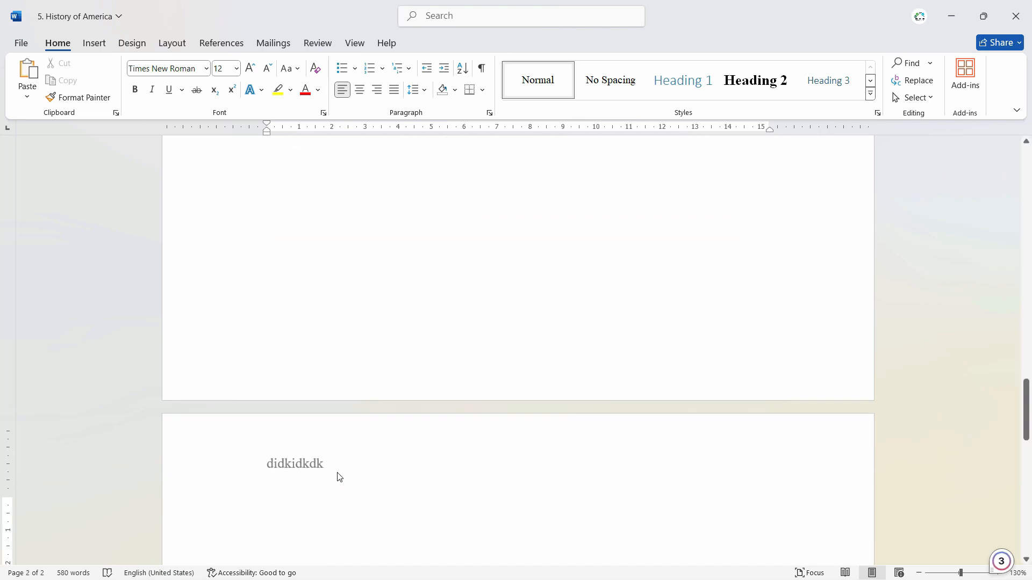
Delete the sample text from the first page's header and return to the document body
{"action": "scroll", "coordinate": [319, 205], "scroll_direction": "up", "scroll_amount": 20}
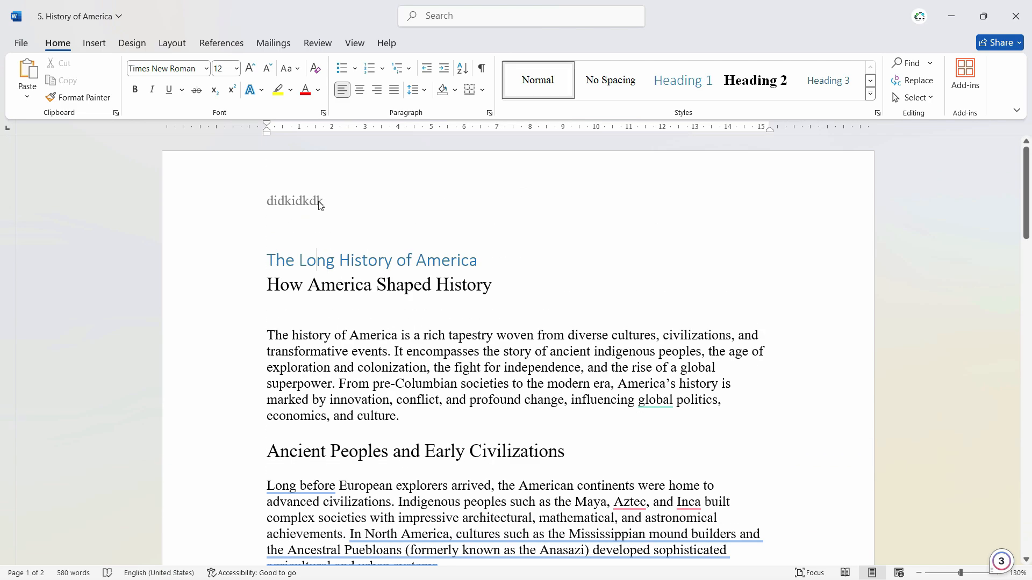
{"action": "double_click", "coordinate": [320, 205]}
{"action": "left_click", "coordinate": [157, 199]}
{"action": "key", "text": "Delete"}
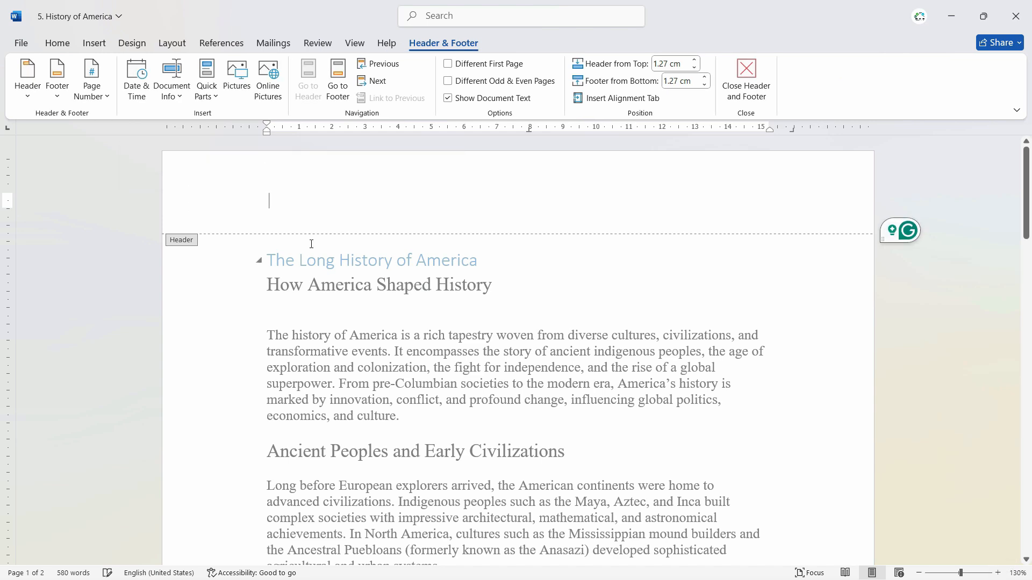
{"action": "double_click", "coordinate": [382, 333]}
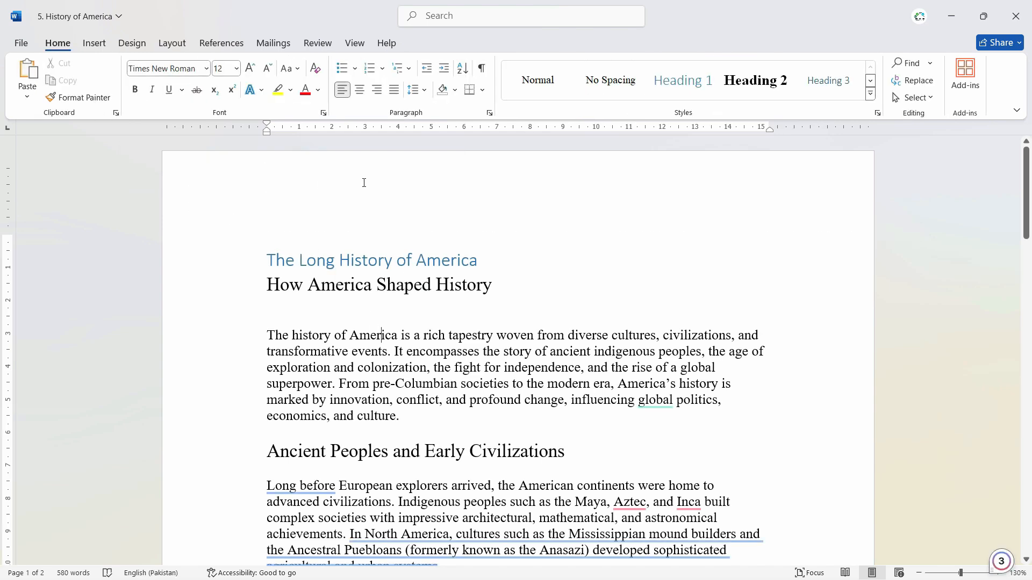
Insert the built-in Austin header with its simple page border
{"action": "left_click", "coordinate": [95, 44]}
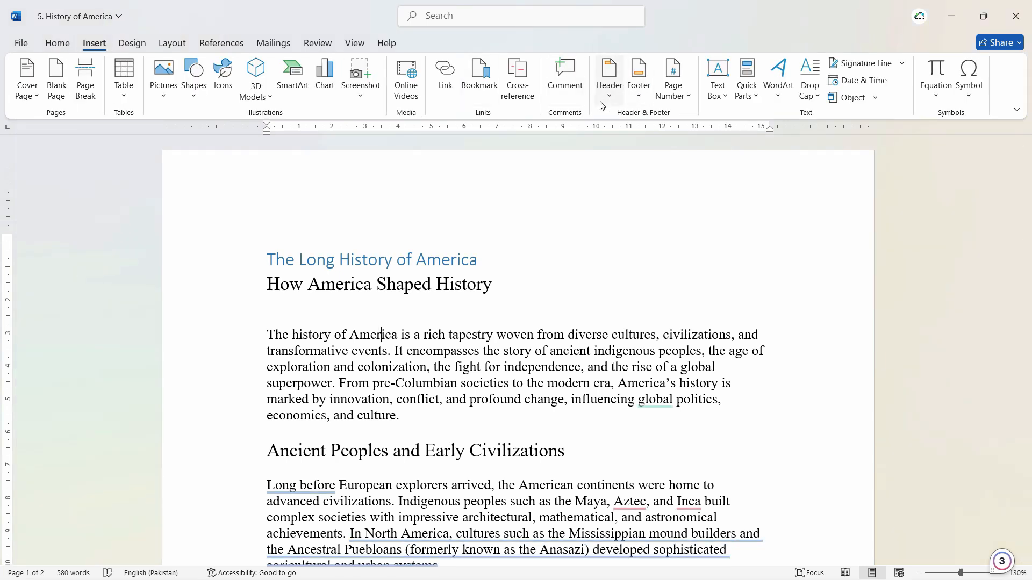
{"action": "left_click", "coordinate": [610, 90]}
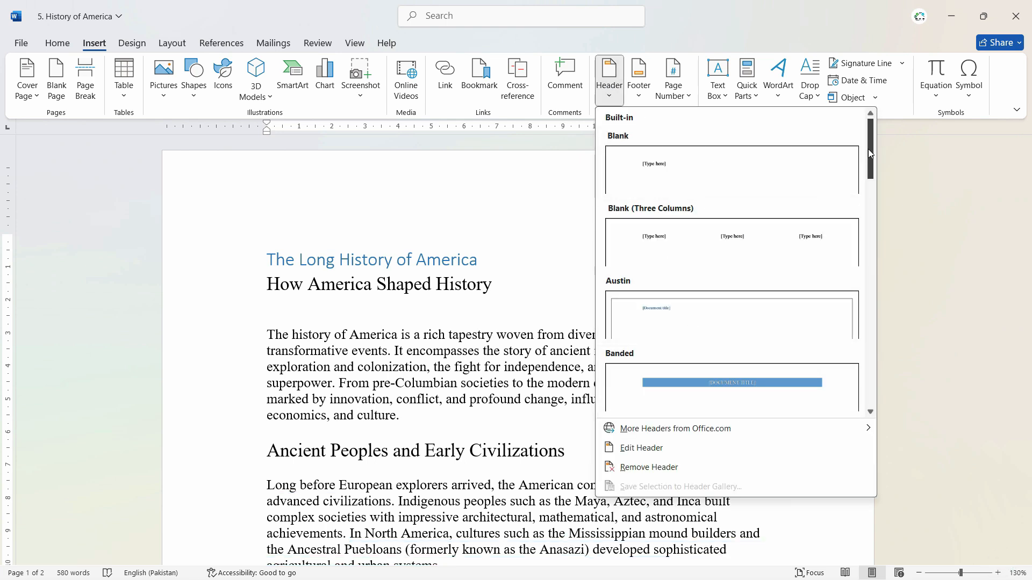
{"action": "scroll", "coordinate": [726, 342], "scroll_direction": "down", "scroll_amount": 3}
{"action": "scroll", "coordinate": [726, 341], "scroll_direction": "down", "scroll_amount": 13}
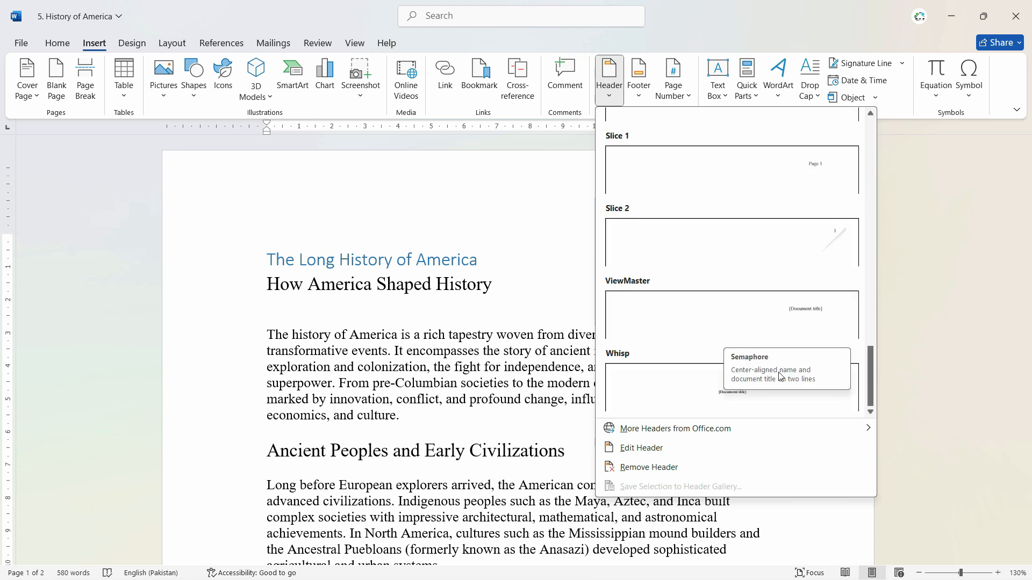
{"action": "scroll", "coordinate": [774, 326], "scroll_direction": "up", "scroll_amount": 16}
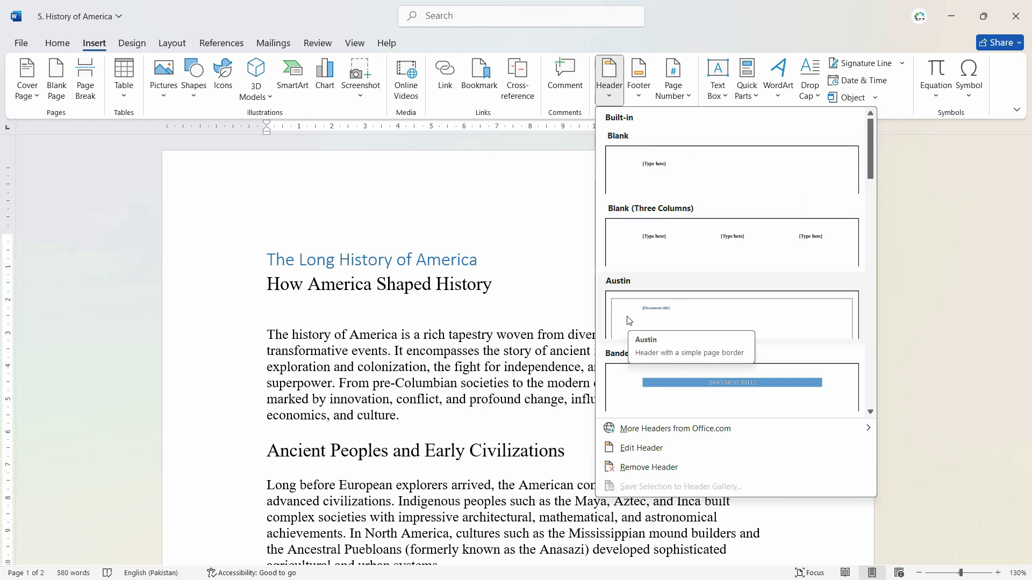
{"action": "left_click", "coordinate": [685, 317]}
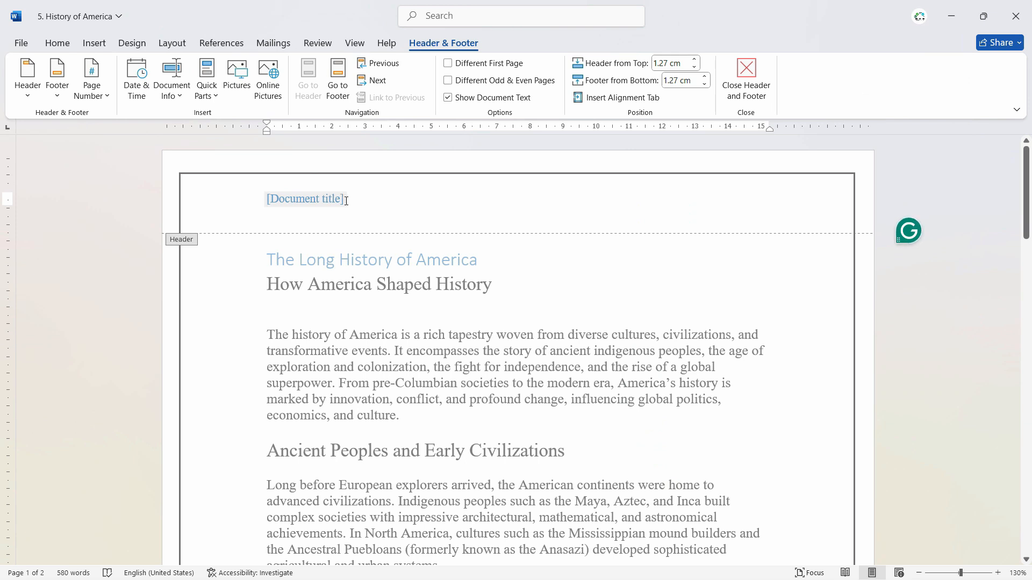
Replace the header's document title placeholder with "My Company" and return to the document body
{"action": "left_click", "coordinate": [316, 206]}
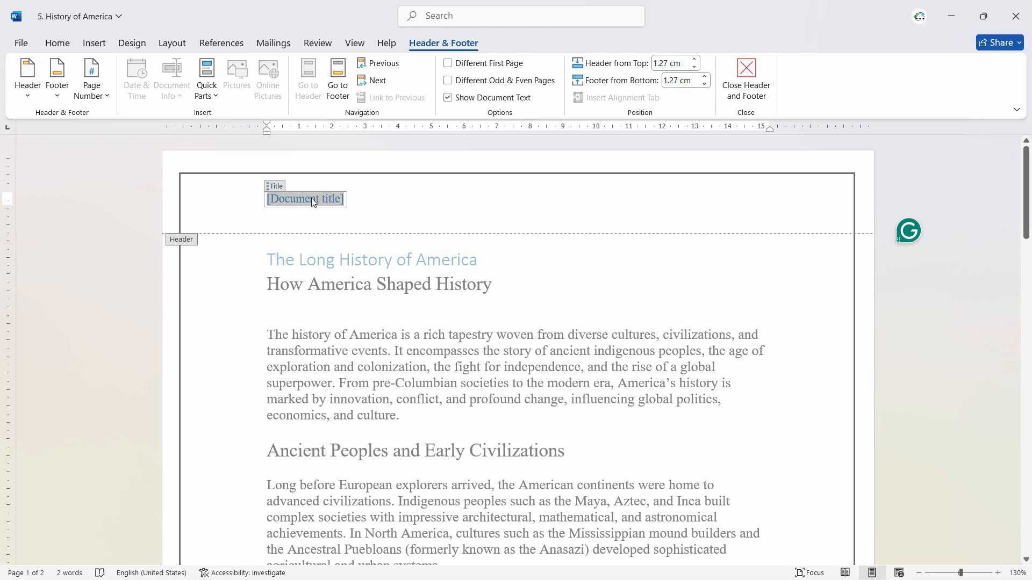
{"action": "type", "text": "Acco"}
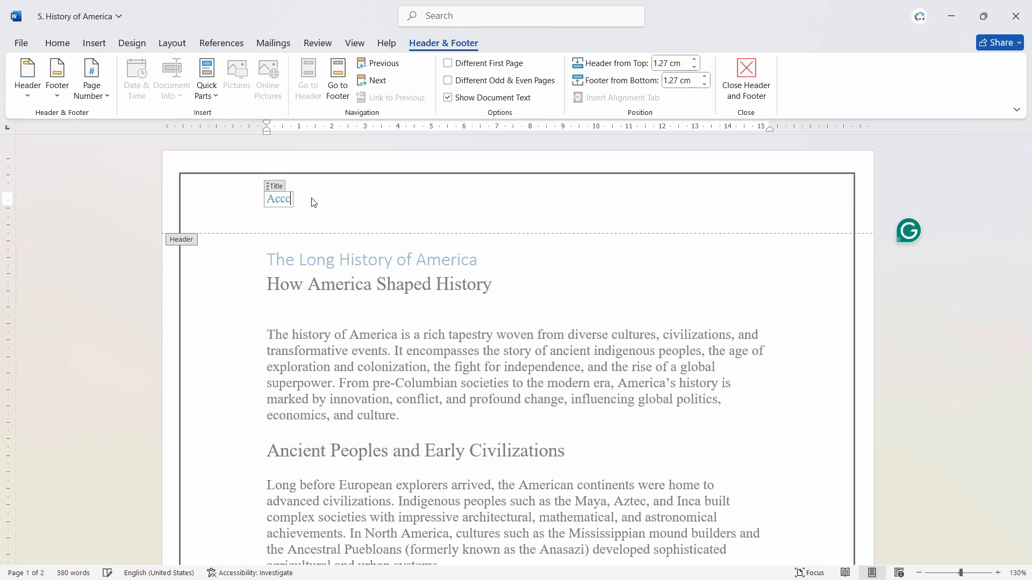
{"action": "key", "text": "BackSpace"}
{"action": "key", "text": "BackSpace"}
{"action": "key", "text": "BackSpace"}
{"action": "type", "text": "My Company"}
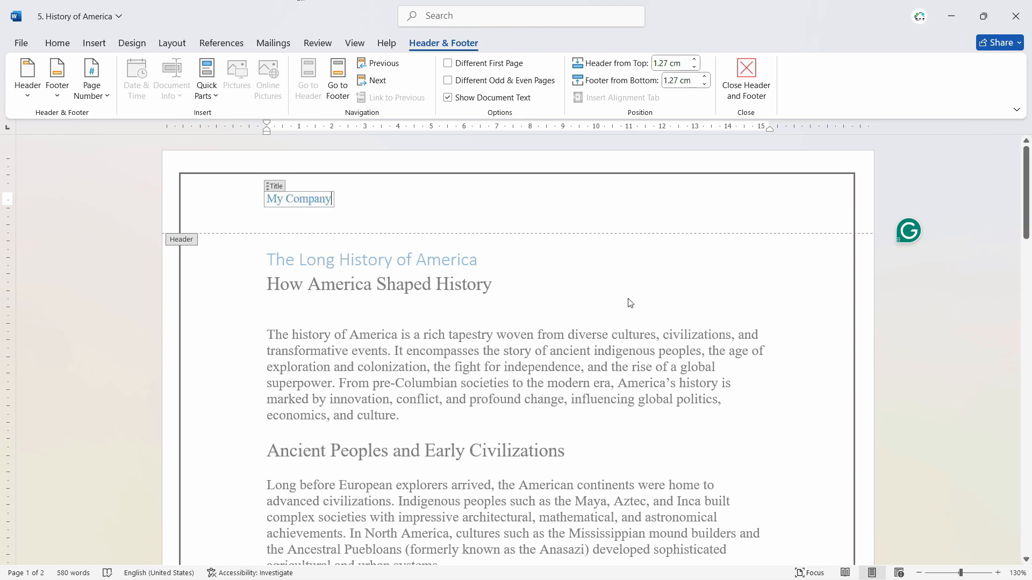
{"action": "double_click", "coordinate": [630, 302]}
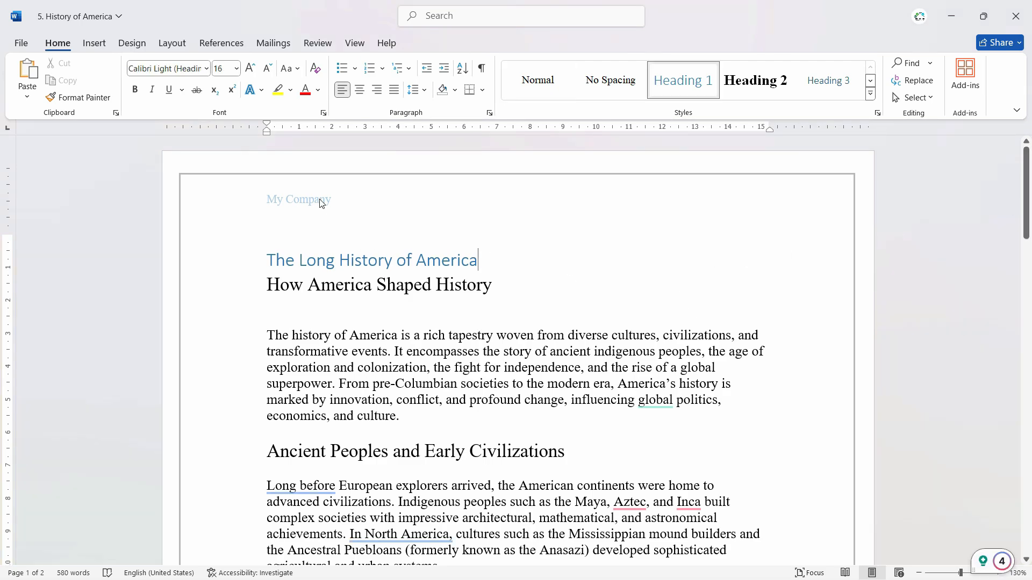
Check the header text and page border on the second page and return to the first page
{"action": "left_click_drag", "start_coordinate": [1026, 182], "coordinate": [1025, 363]}
{"action": "scroll", "coordinate": [881, 314], "scroll_direction": "down", "scroll_amount": 3}
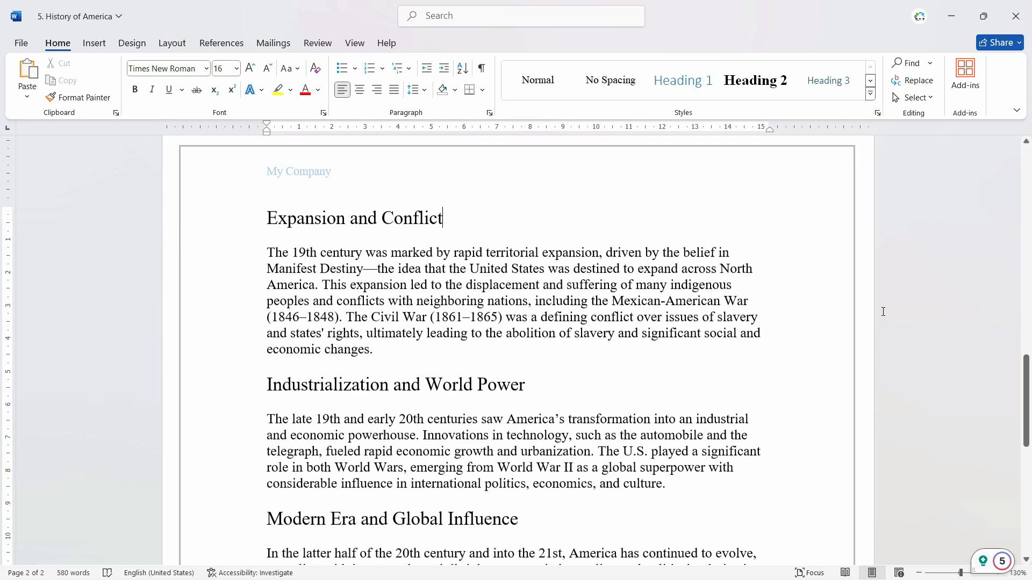
{"action": "scroll", "coordinate": [677, 359], "scroll_direction": "up", "scroll_amount": 5}
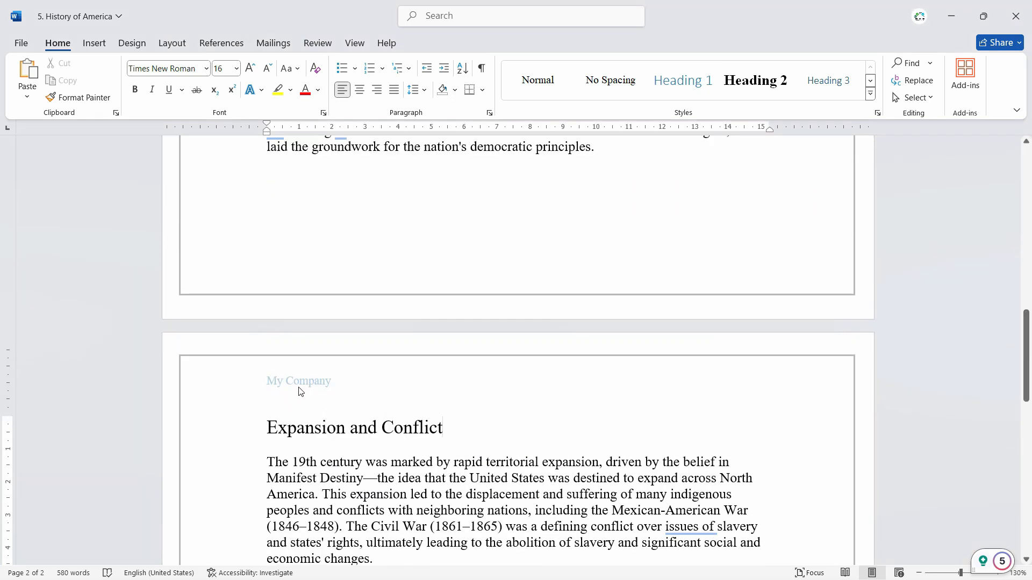
{"action": "scroll", "coordinate": [328, 403], "scroll_direction": "up", "scroll_amount": 15}
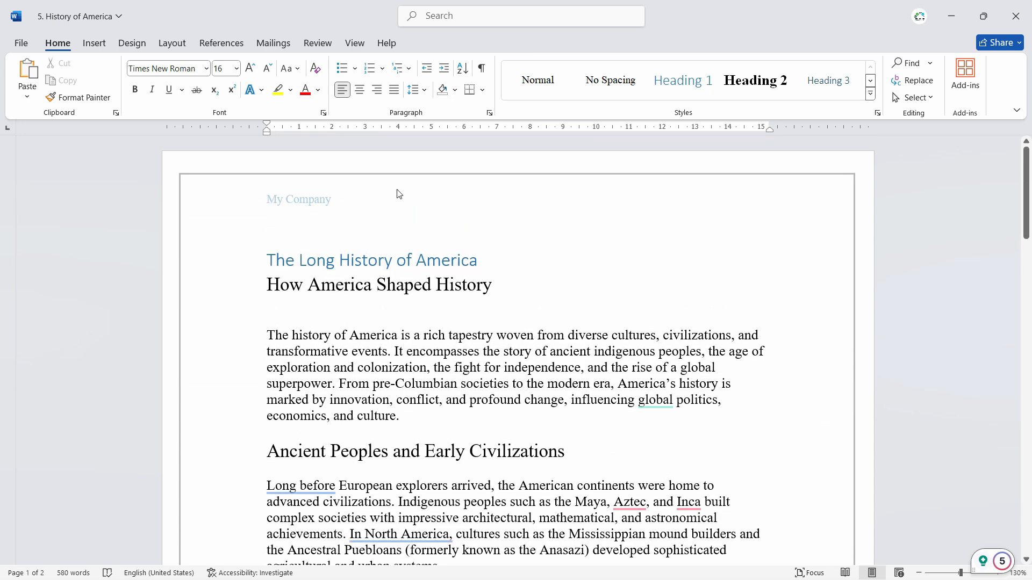
{"action": "mouse_move", "coordinate": [1027, 167]}
{"action": "left_mouse_down"}
{"action": "mouse_move", "coordinate": [1025, 454]}
{"action": "mouse_move", "coordinate": [1025, 166]}
{"action": "left_mouse_up"}
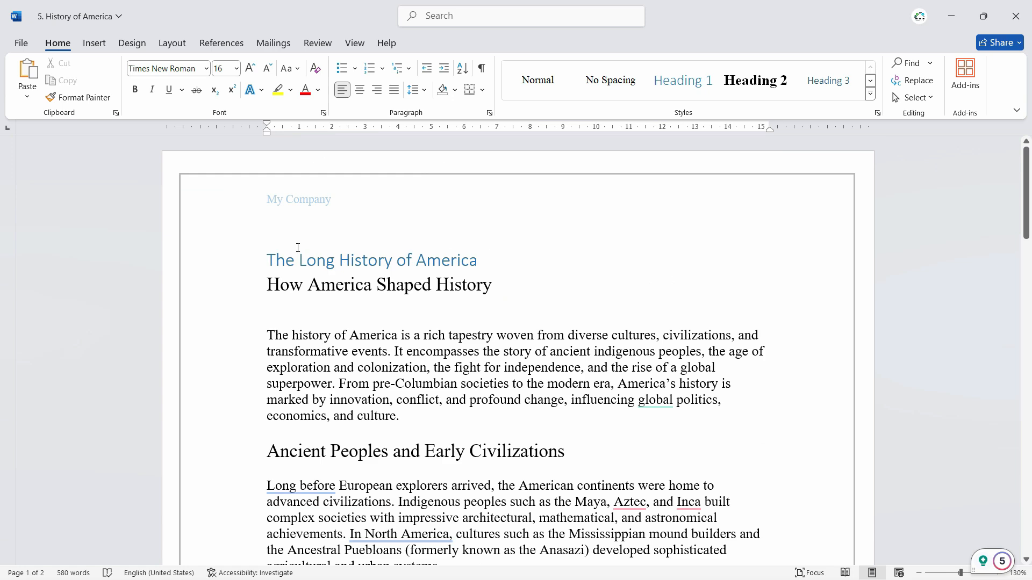
Delete the "My Company" title from the first page's header
{"action": "double_click", "coordinate": [328, 200]}
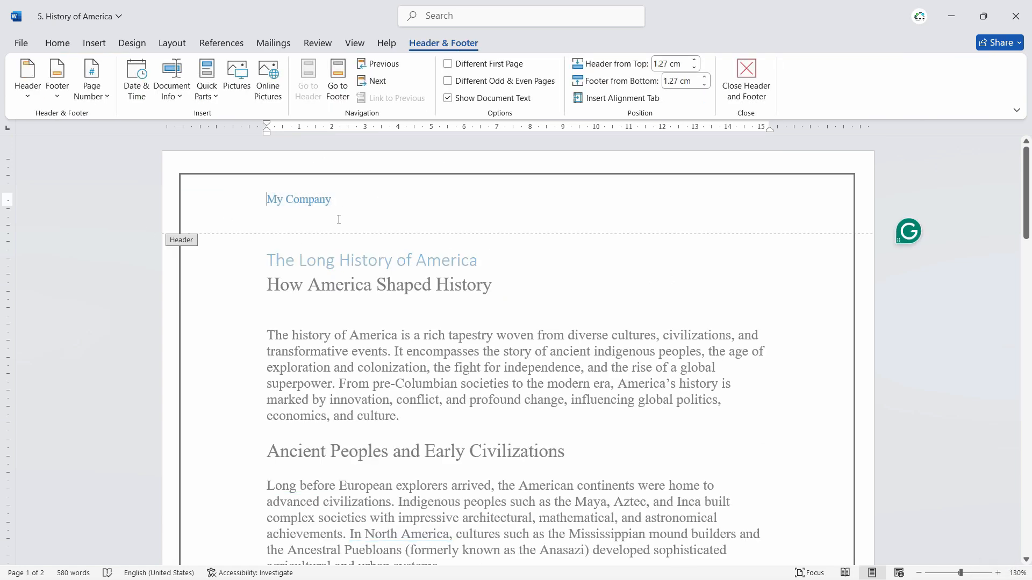
{"action": "left_click", "coordinate": [169, 196]}
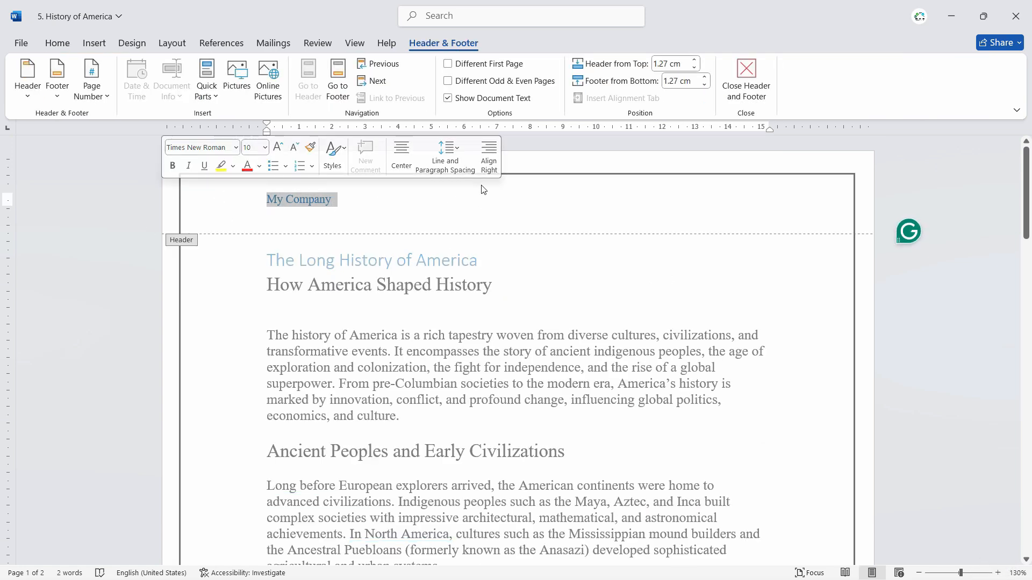
{"action": "left_click", "coordinate": [223, 45]}
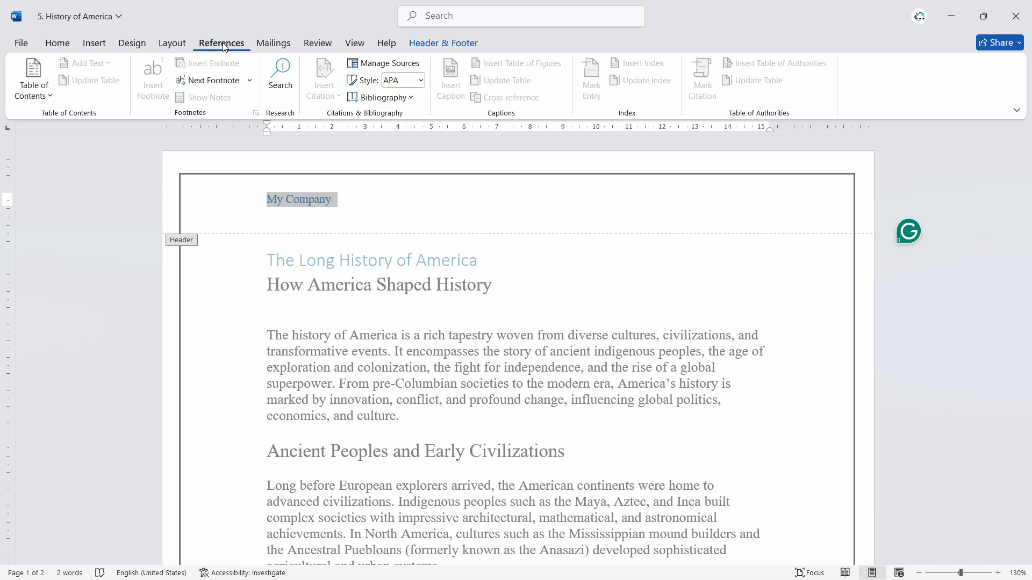
{"action": "left_click", "coordinate": [94, 43]}
{"action": "key", "text": "Delete"}
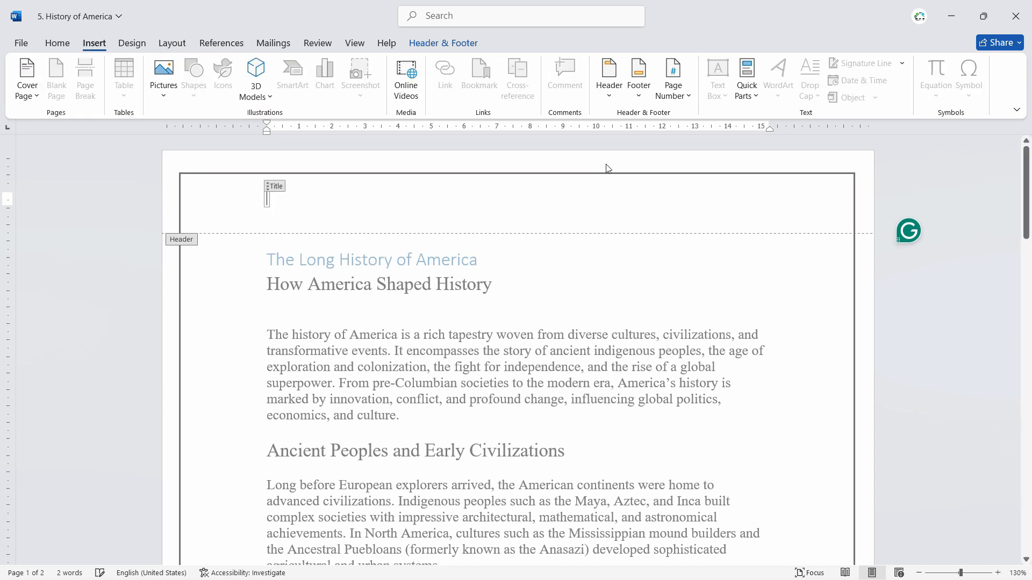
Replace the Austin header with the built-in Facet (Even Page) header
{"action": "left_click", "coordinate": [608, 80]}
{"action": "scroll", "coordinate": [752, 363], "scroll_direction": "down", "scroll_amount": 10}
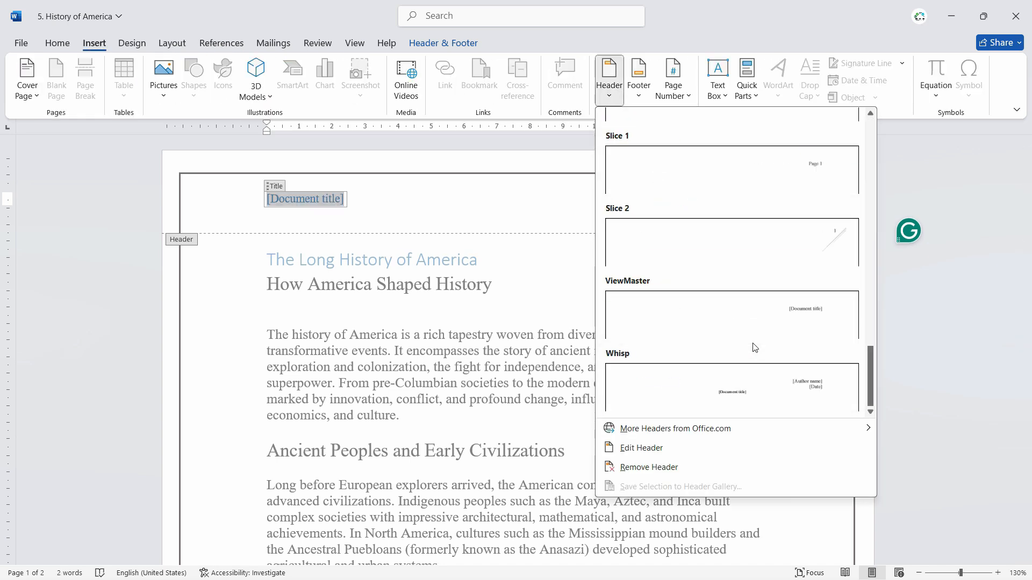
{"action": "scroll", "coordinate": [767, 349], "scroll_direction": "up", "scroll_amount": 10}
{"action": "scroll", "coordinate": [767, 354], "scroll_direction": "down", "scroll_amount": 2}
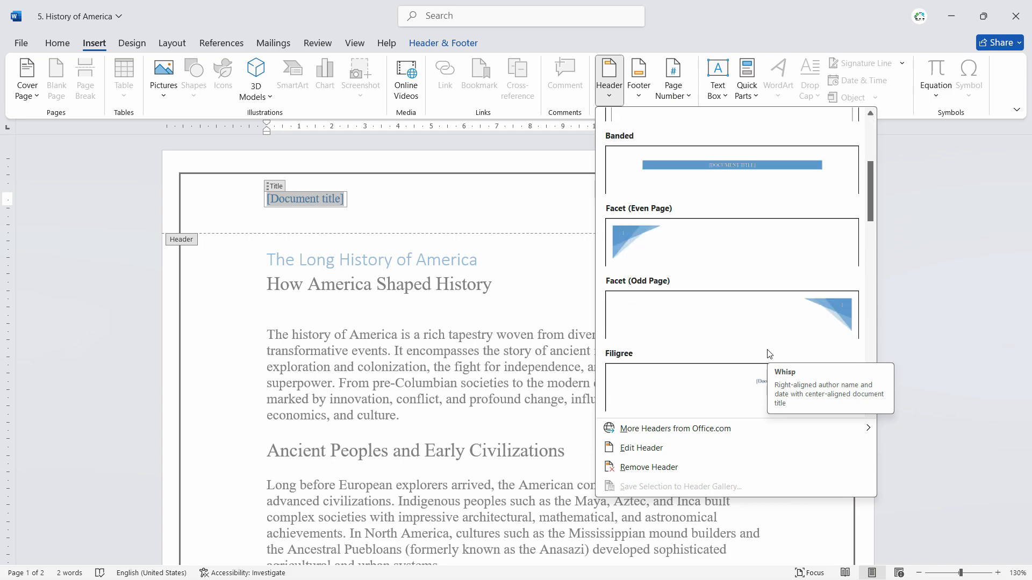
{"action": "left_click", "coordinate": [723, 246]}
Review the header on both pages and enable the Different First Page option
{"action": "scroll", "coordinate": [437, 279], "scroll_direction": "down", "scroll_amount": 10}
{"action": "scroll", "coordinate": [438, 285], "scroll_direction": "down", "scroll_amount": 5}
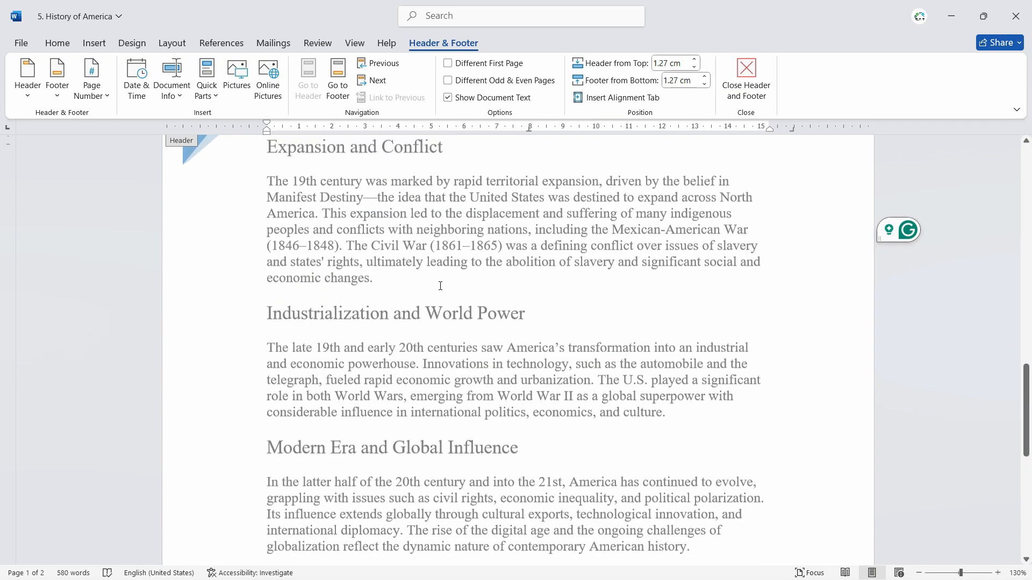
{"action": "scroll", "coordinate": [441, 291], "scroll_direction": "up", "scroll_amount": 5}
{"action": "scroll", "coordinate": [442, 290], "scroll_direction": "down", "scroll_amount": 4}
{"action": "scroll", "coordinate": [576, 327], "scroll_direction": "up", "scroll_amount": 15}
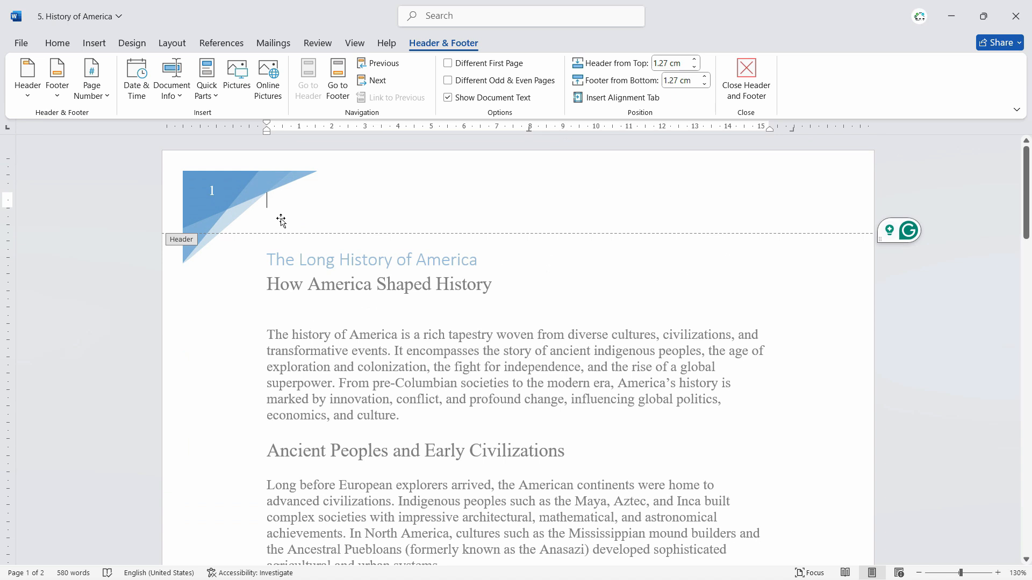
{"action": "left_click", "coordinate": [459, 67]}
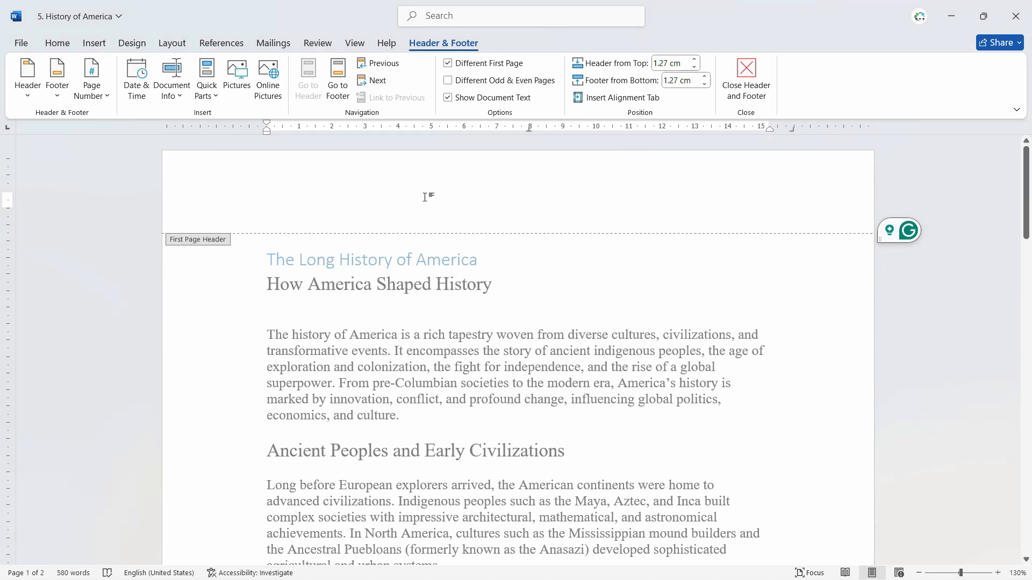
{"action": "left_click", "coordinate": [489, 67]}
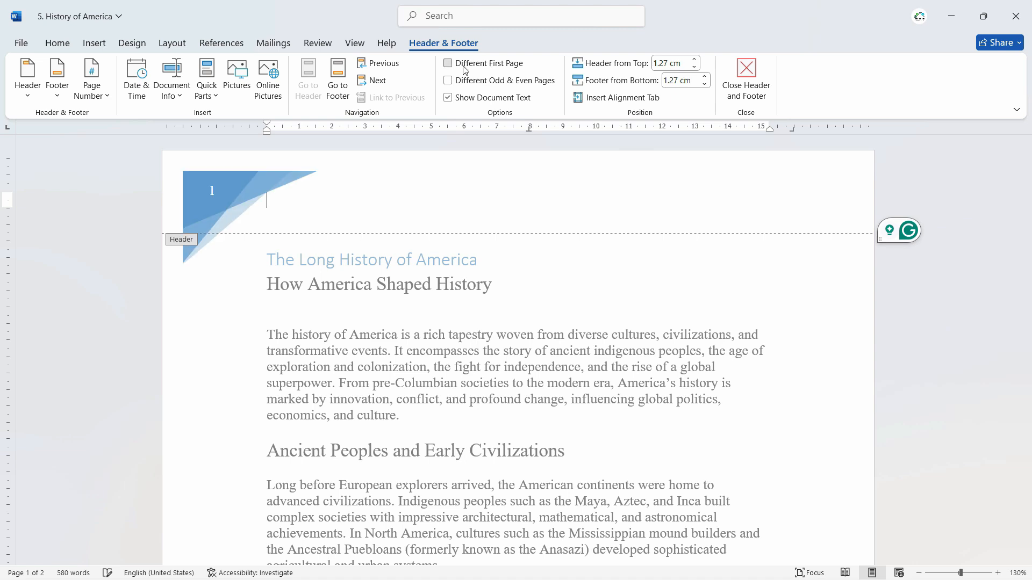
{"action": "left_click", "coordinate": [467, 69]}
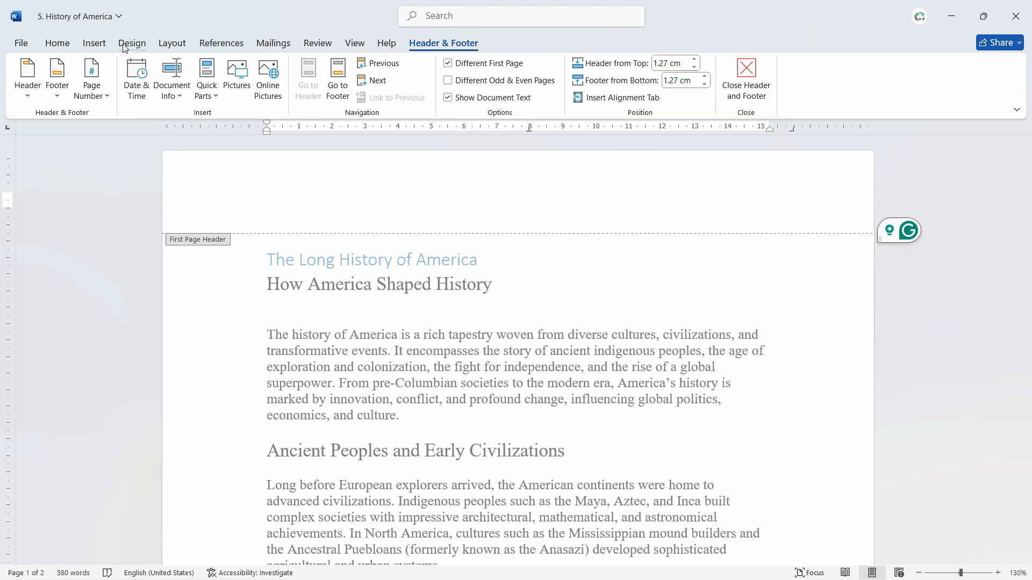
Insert the built-in Austin header on the first page only
{"action": "left_click", "coordinate": [96, 47]}
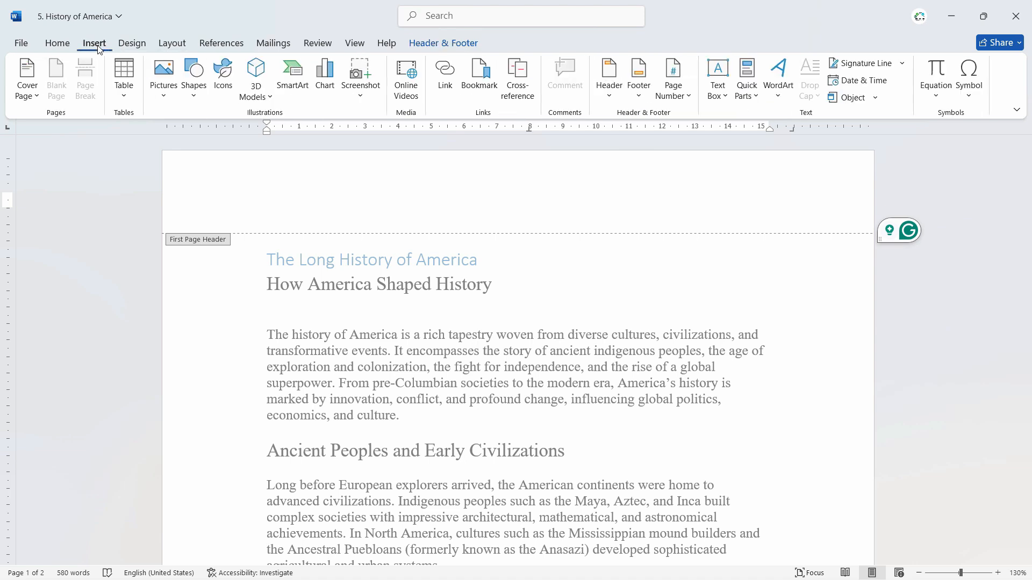
{"action": "left_click", "coordinate": [611, 86]}
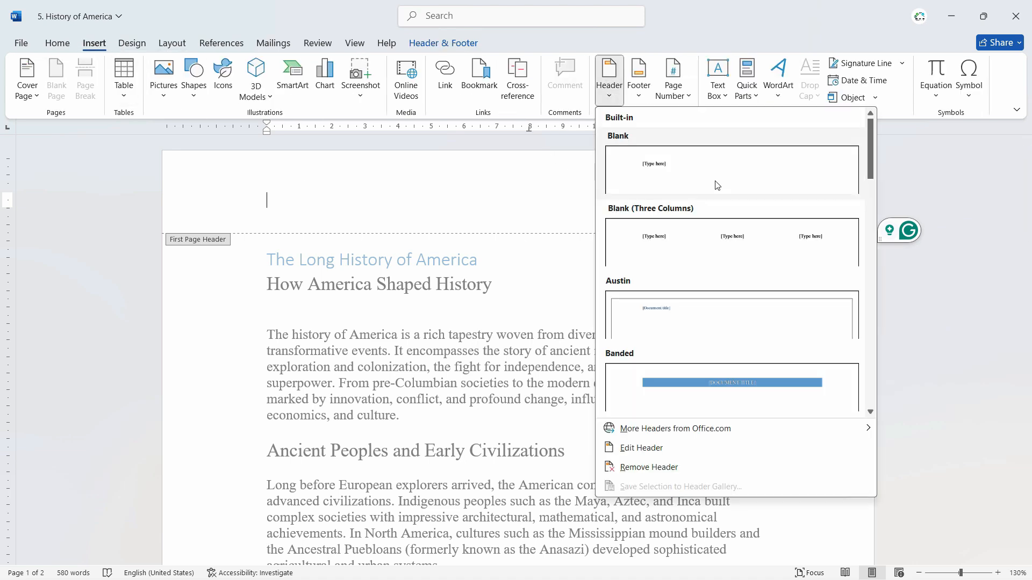
{"action": "left_click", "coordinate": [700, 316]}
Replace the first page header's document title placeholder with "My Company", return to the document body and check the second page
{"action": "left_click", "coordinate": [341, 201]}
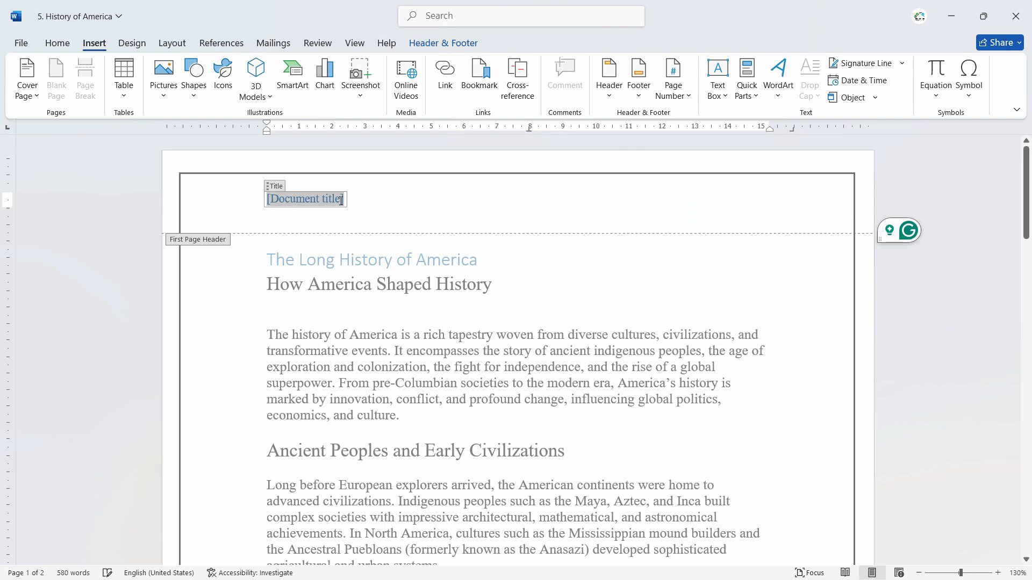
{"action": "type", "text": "My Company"}
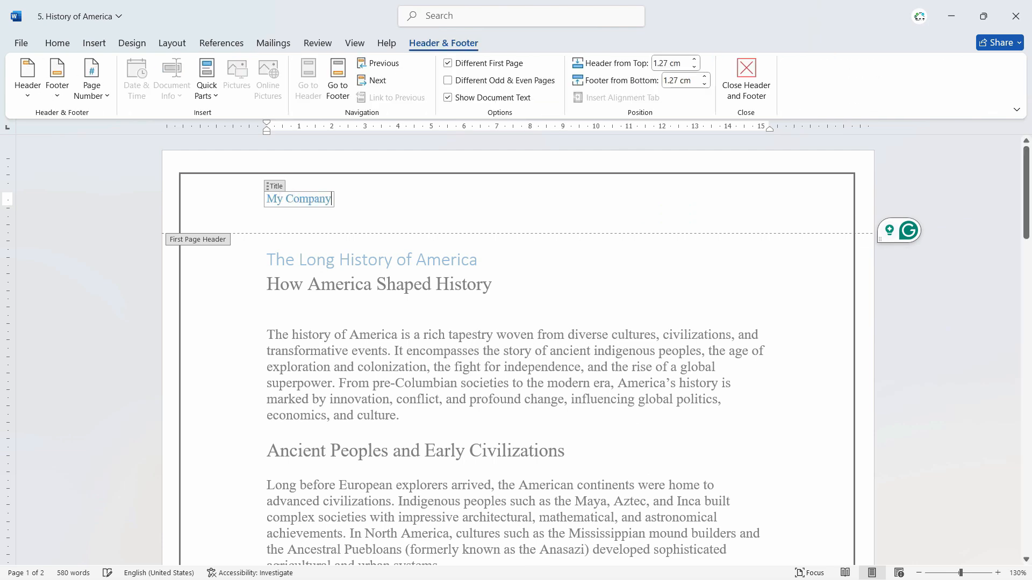
{"action": "double_click", "coordinate": [621, 326]}
{"action": "left_click_drag", "start_coordinate": [1028, 188], "coordinate": [1028, 362]}
{"action": "scroll", "coordinate": [727, 291], "scroll_direction": "down", "scroll_amount": 10}
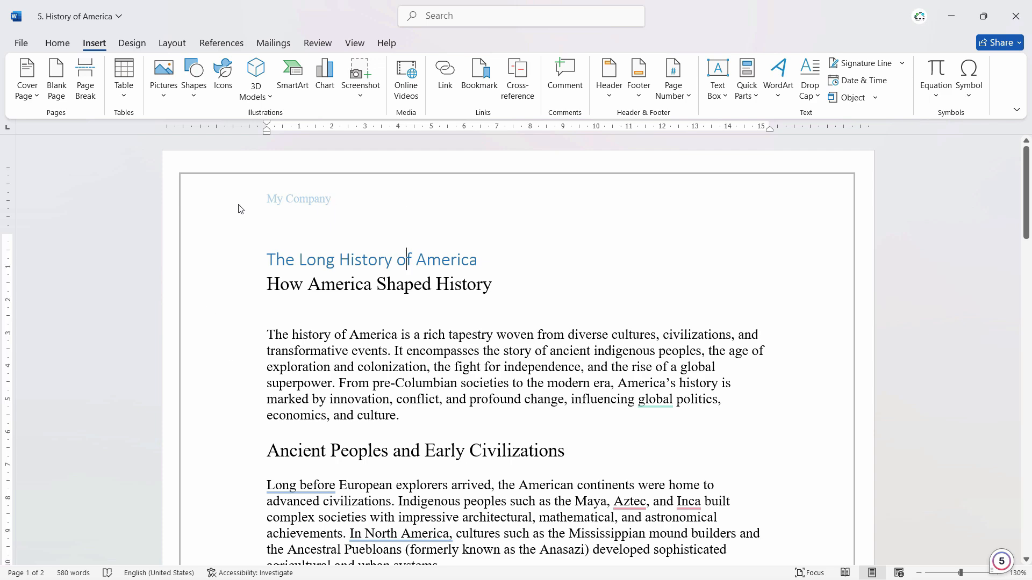
Remove the header from the first page and return to the document body
{"action": "double_click", "coordinate": [383, 194]}
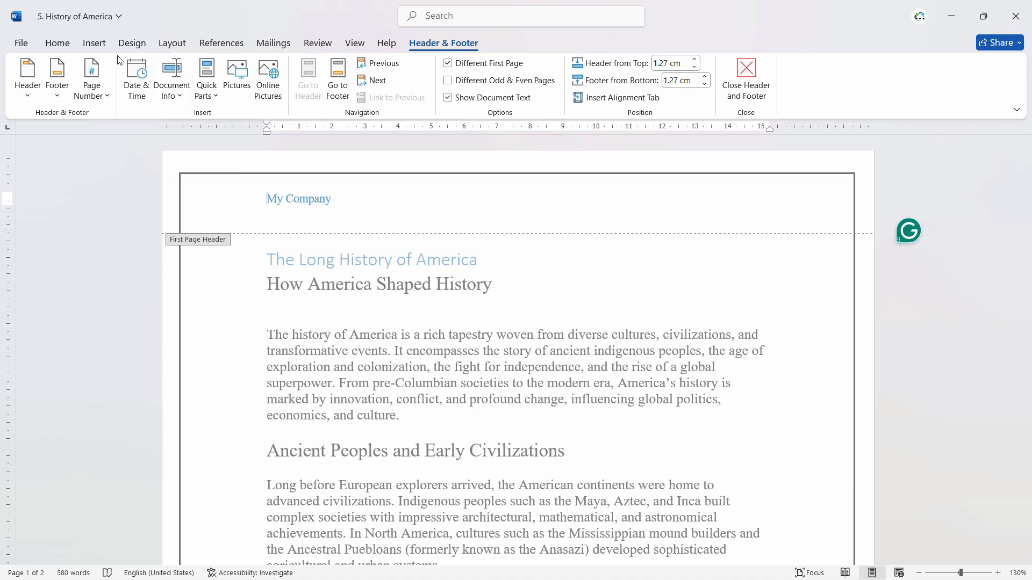
{"action": "left_click", "coordinate": [93, 43]}
{"action": "left_click", "coordinate": [609, 76]}
{"action": "left_click", "coordinate": [625, 467]}
{"action": "key", "text": "Escape"}
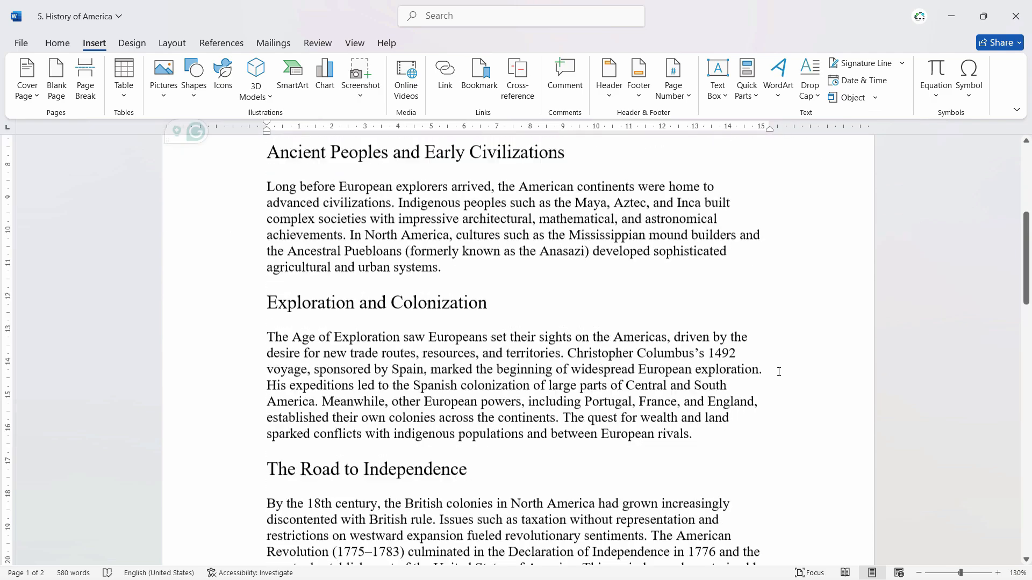
Remove the Facet header from the second page and return to the document body
{"action": "double_click", "coordinate": [450, 480]}
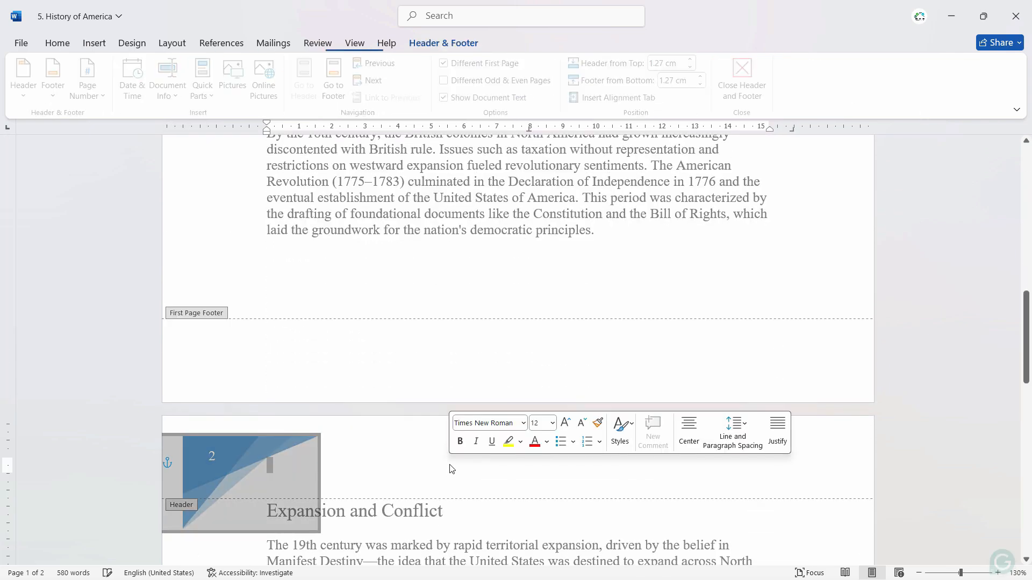
{"action": "left_click", "coordinate": [94, 43]}
{"action": "left_click", "coordinate": [609, 89]}
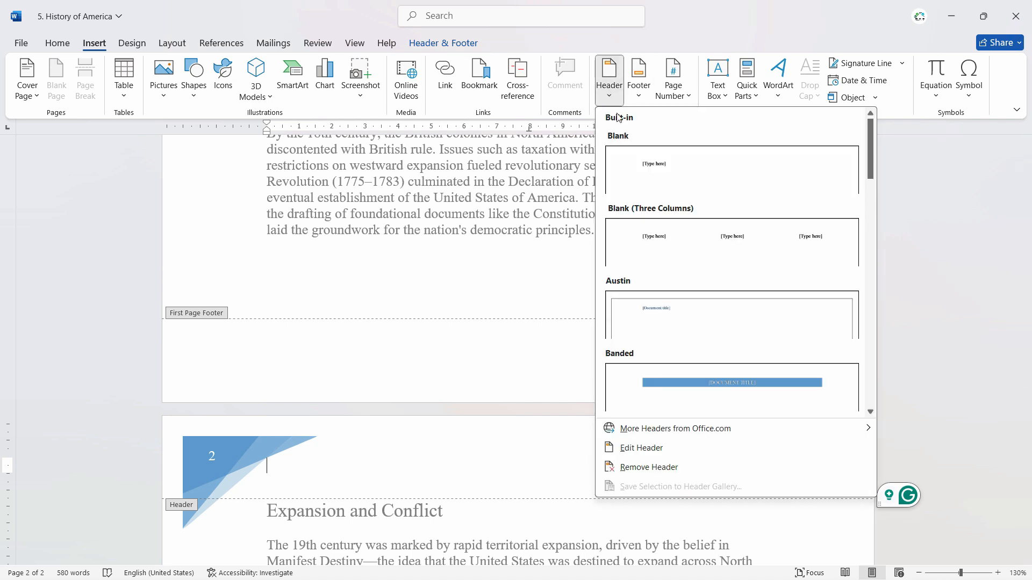
{"action": "left_click", "coordinate": [648, 467]}
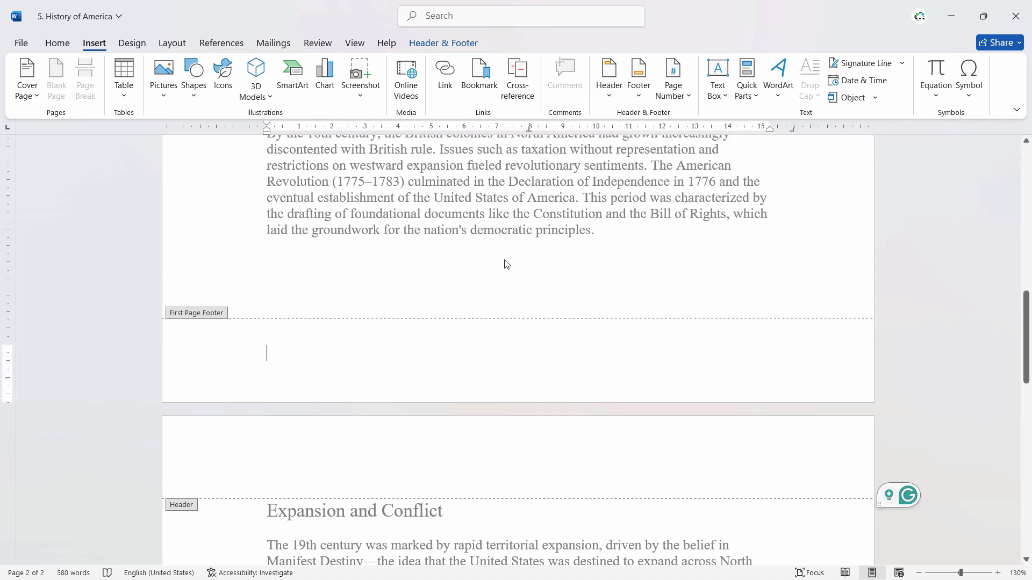
{"action": "double_click", "coordinate": [574, 281]}
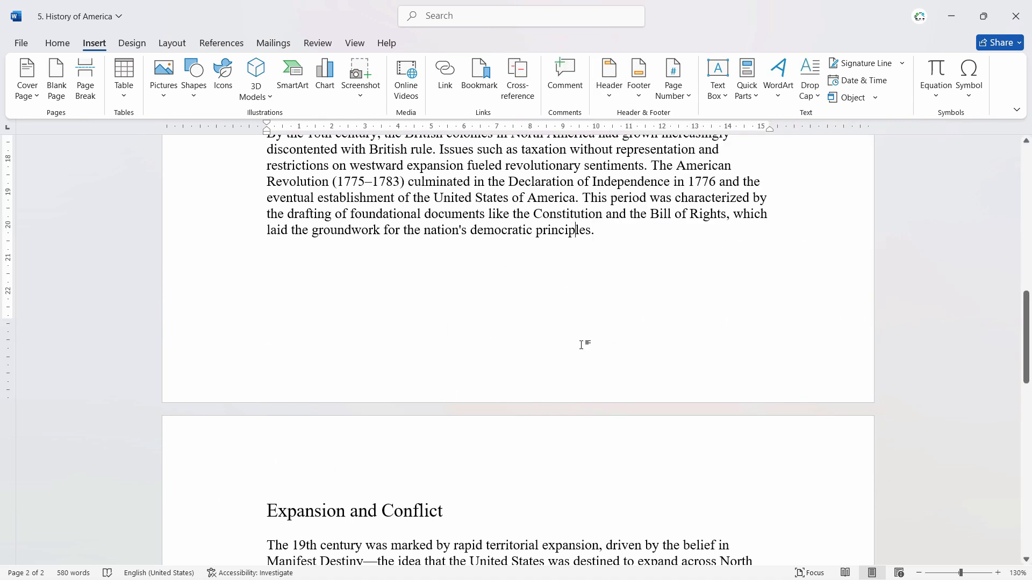
Insert an Accent Bar 1 page number at the current position in the first page's header and return to the document body
{"action": "scroll", "coordinate": [618, 333], "scroll_direction": "up", "scroll_amount": 12}
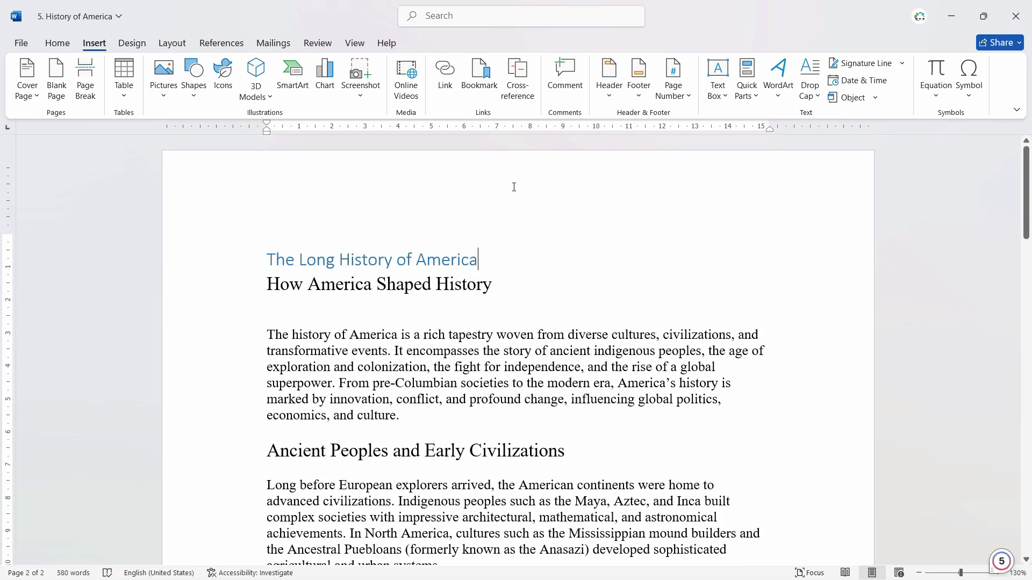
{"action": "double_click", "coordinate": [514, 187]}
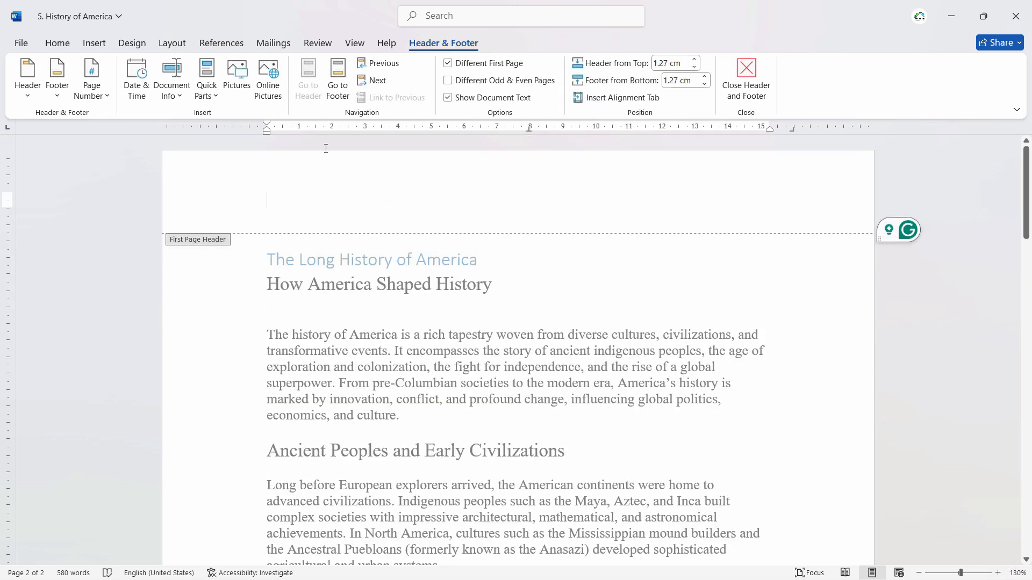
{"action": "left_click", "coordinate": [94, 43]}
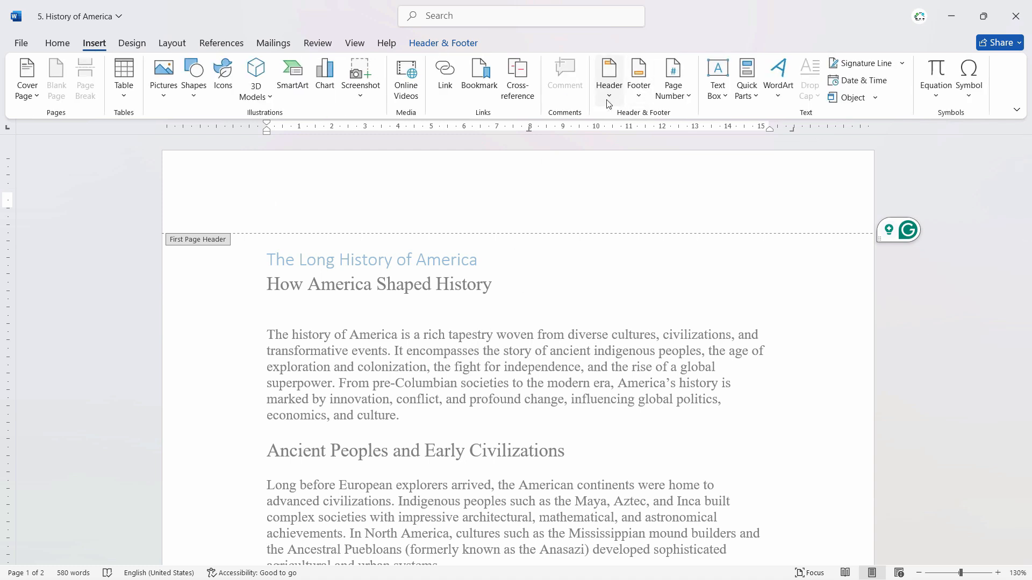
{"action": "left_click", "coordinate": [680, 96]}
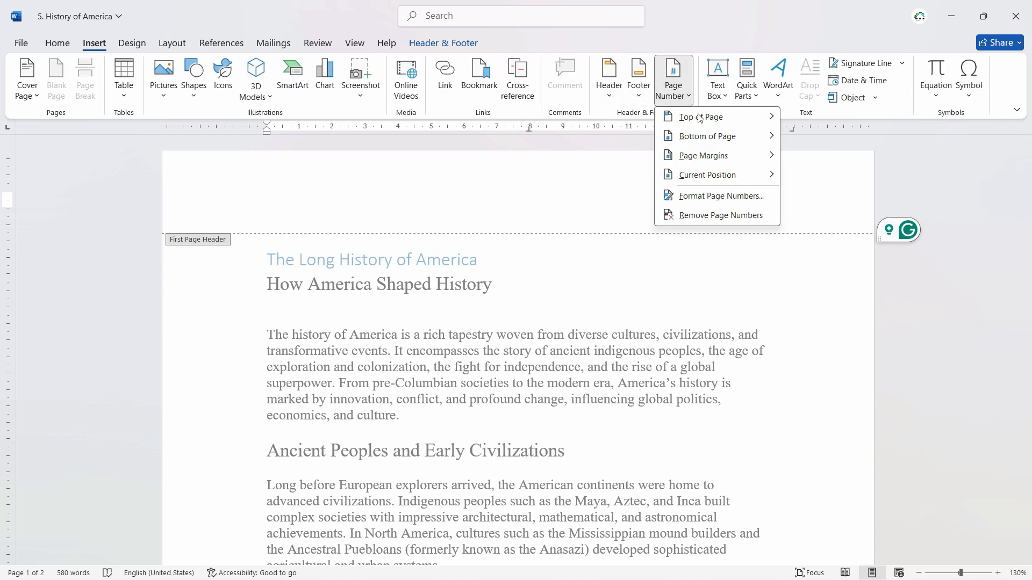
{"action": "mouse_move", "coordinate": [702, 121]}
{"action": "mouse_move", "coordinate": [709, 137]}
{"action": "mouse_move", "coordinate": [715, 160]}
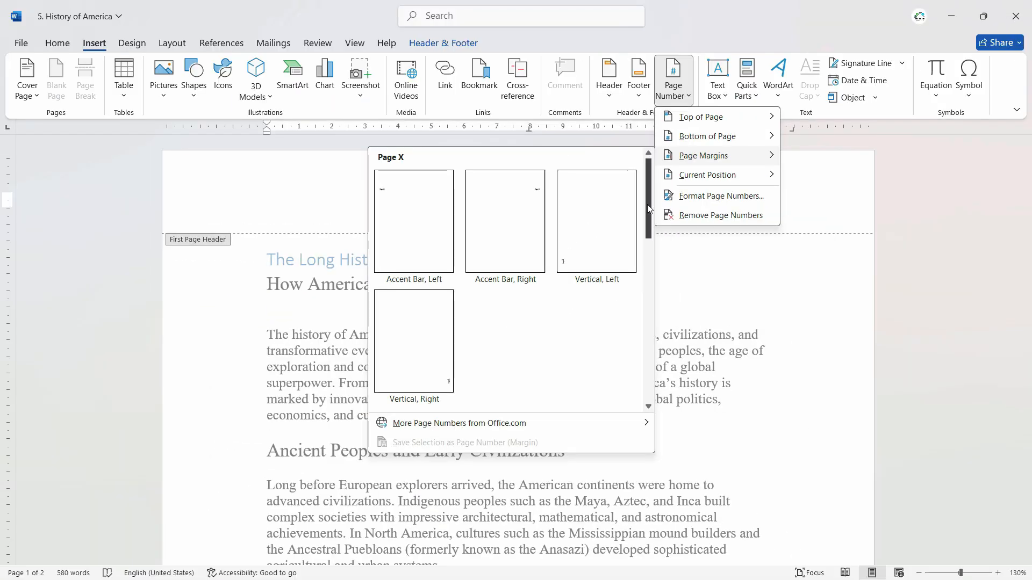
{"action": "mouse_move", "coordinate": [883, 150]}
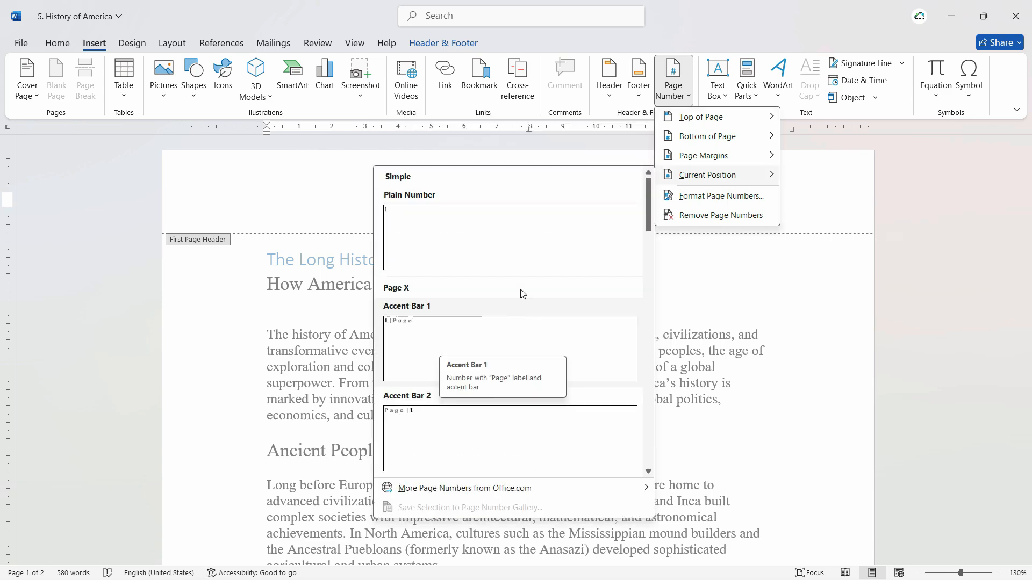
{"action": "left_click", "coordinate": [426, 345]}
{"action": "key", "text": "Escape"}
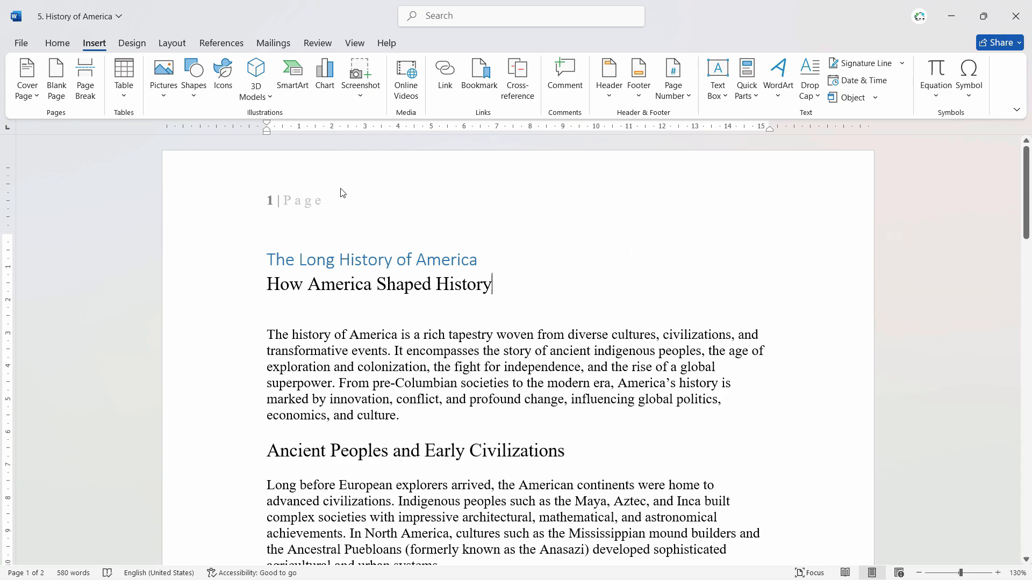
Disable the Different First Page option, insert an Accent Bar 1 page number at the current header position, and return to the document body
{"action": "scroll", "coordinate": [410, 293], "scroll_direction": "down", "scroll_amount": 20}
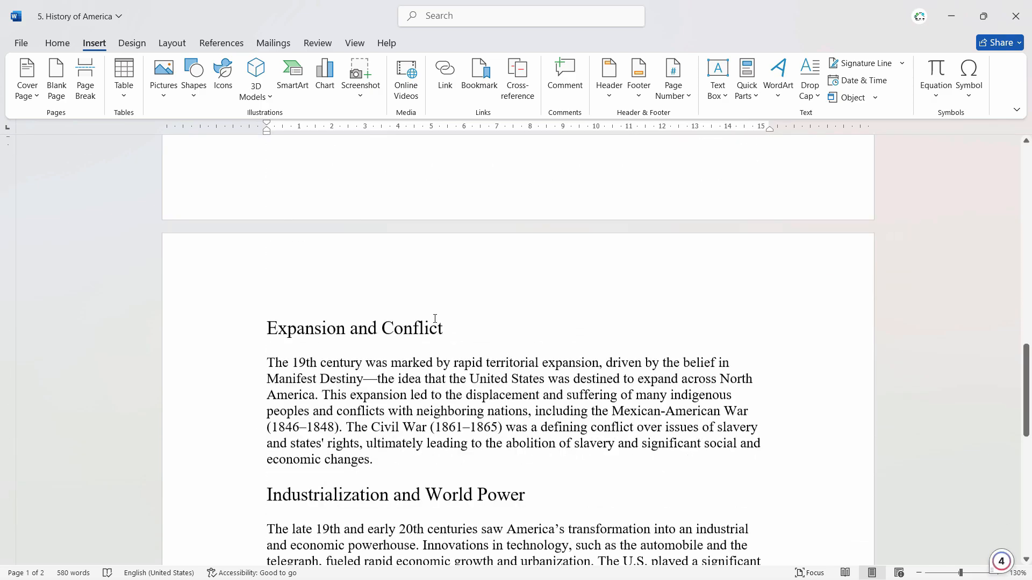
{"action": "scroll", "coordinate": [434, 322], "scroll_direction": "up", "scroll_amount": 15}
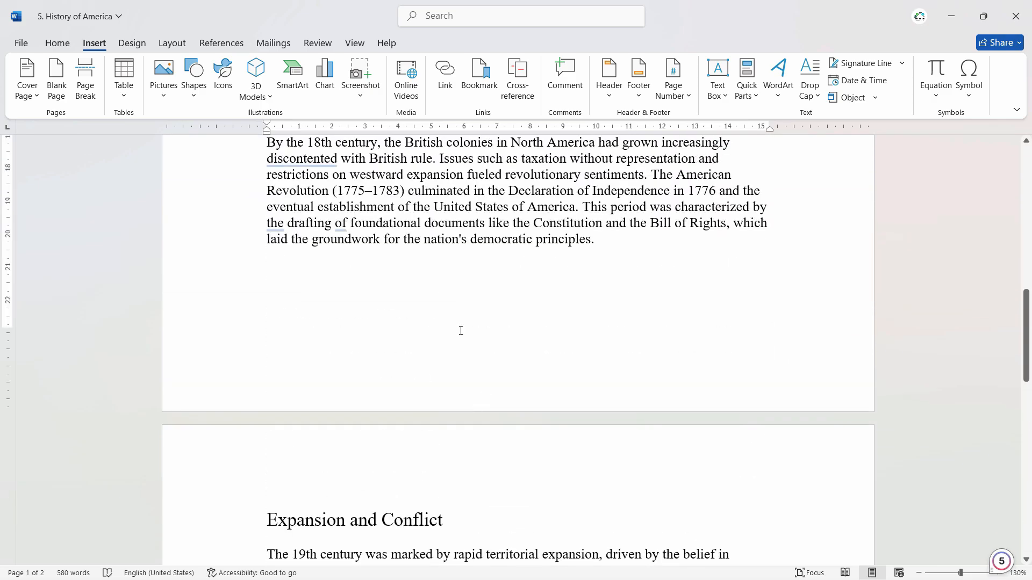
{"action": "scroll", "coordinate": [427, 378], "scroll_direction": "up", "scroll_amount": 10}
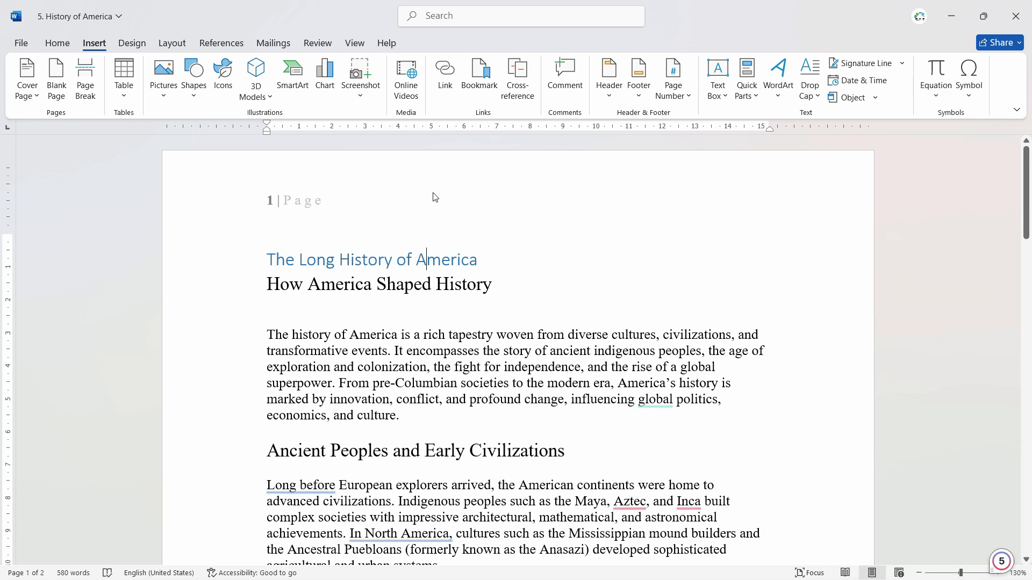
{"action": "double_click", "coordinate": [436, 198]}
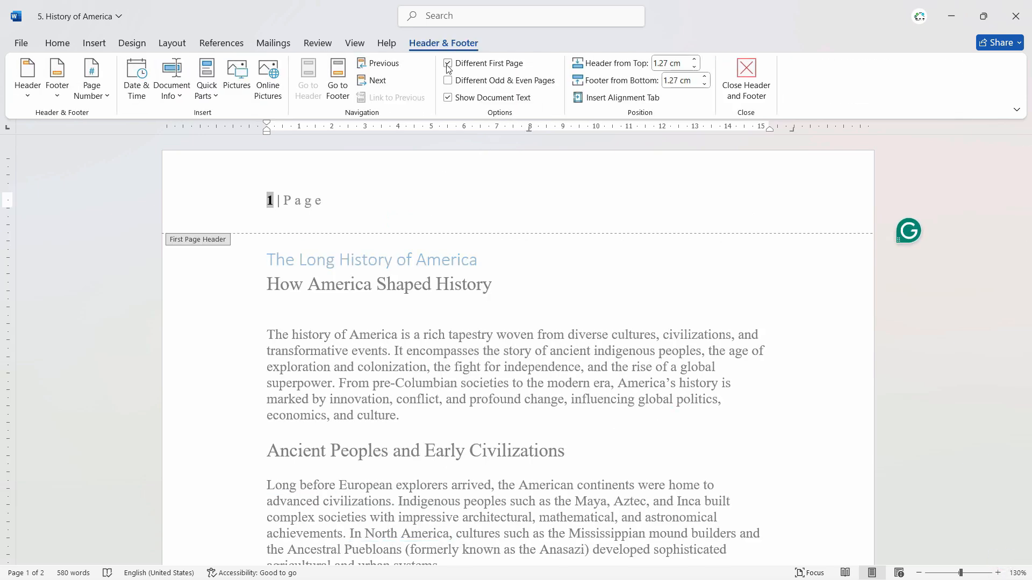
{"action": "left_click", "coordinate": [98, 46]}
{"action": "left_click", "coordinate": [673, 81]}
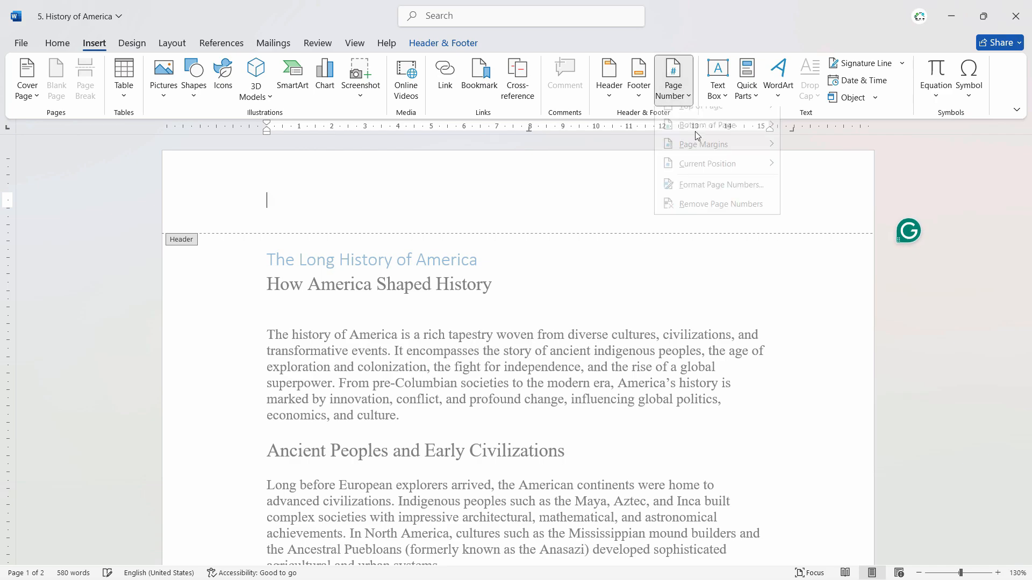
{"action": "mouse_move", "coordinate": [691, 173]}
{"action": "left_click", "coordinate": [564, 276]}
{"action": "double_click", "coordinate": [565, 275]}
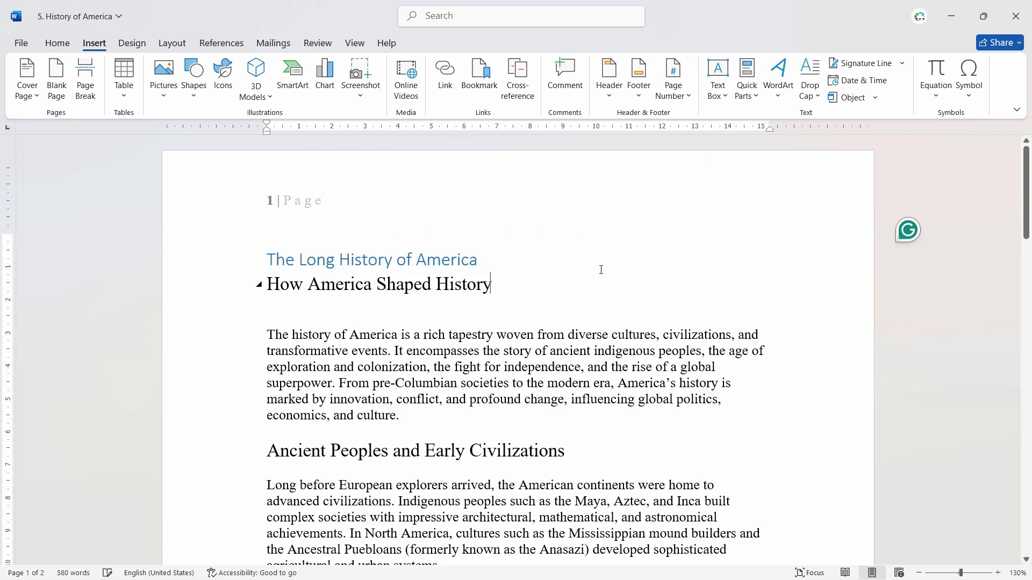
Check the page numbers in the headers of both pages and look through the page number options from the second page's header
{"action": "scroll", "coordinate": [529, 368], "scroll_direction": "down", "scroll_amount": 10}
{"action": "scroll", "coordinate": [471, 358], "scroll_direction": "down", "scroll_amount": 10}
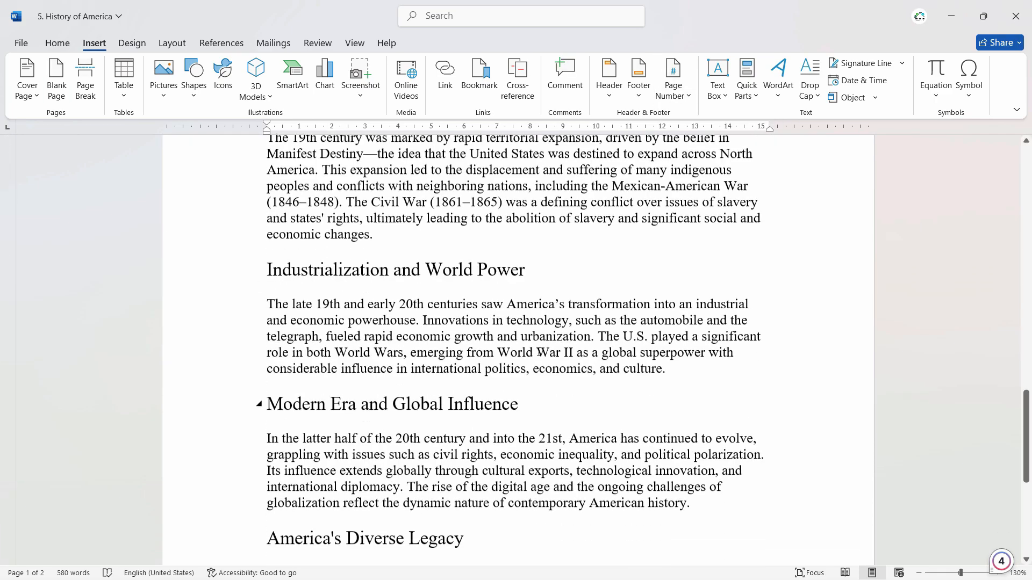
{"action": "scroll", "coordinate": [539, 352], "scroll_direction": "up", "scroll_amount": 6}
{"action": "scroll", "coordinate": [541, 366], "scroll_direction": "up", "scroll_amount": 15}
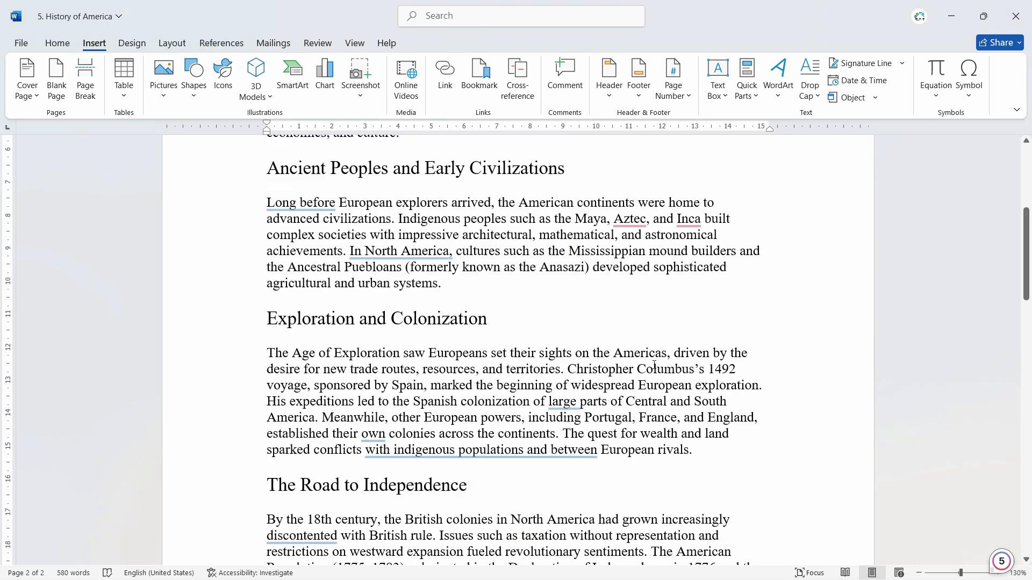
{"action": "scroll", "coordinate": [286, 303], "scroll_direction": "down", "scroll_amount": 10}
{"action": "double_click", "coordinate": [286, 304]}
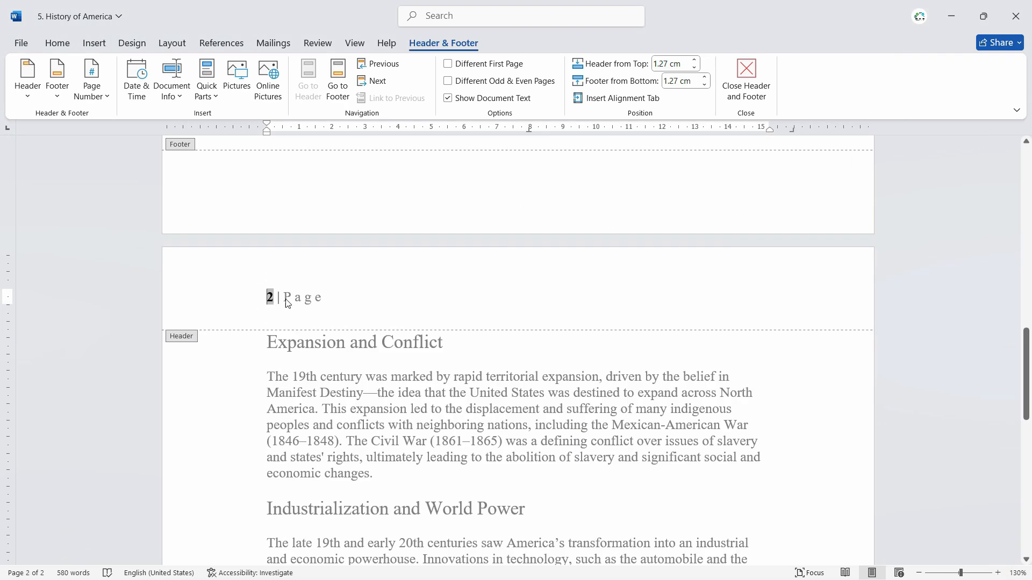
{"action": "double_click", "coordinate": [340, 340]}
{"action": "triple_click", "coordinate": [348, 306]}
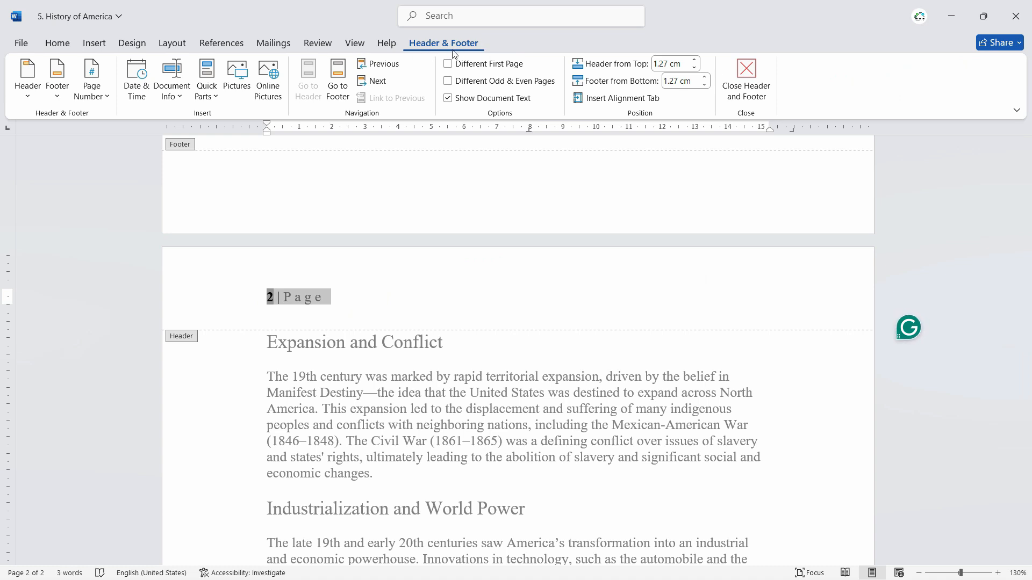
{"action": "left_click", "coordinate": [92, 91]}
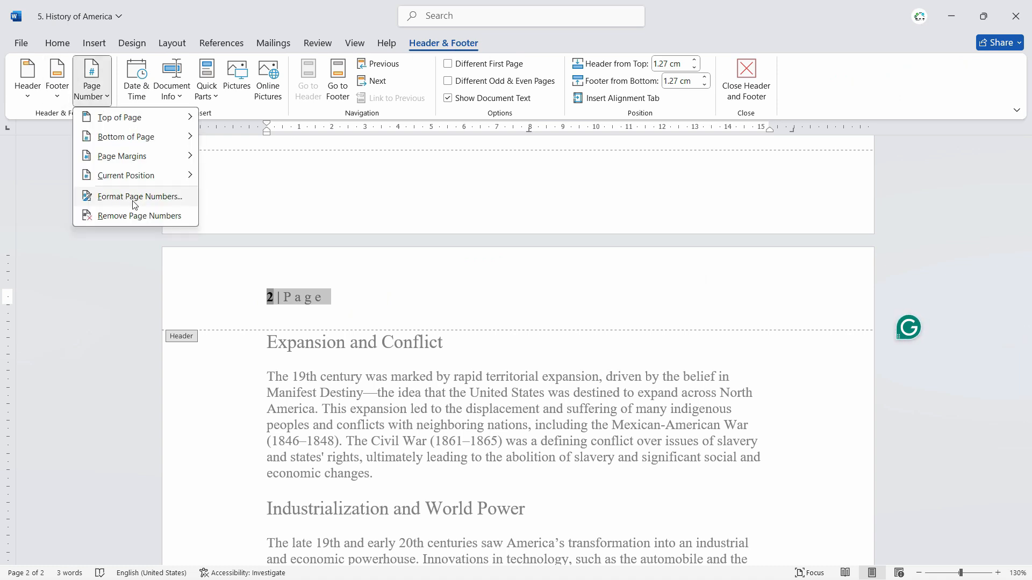
{"action": "left_click", "coordinate": [353, 383]}
{"action": "double_click", "coordinate": [420, 391]}
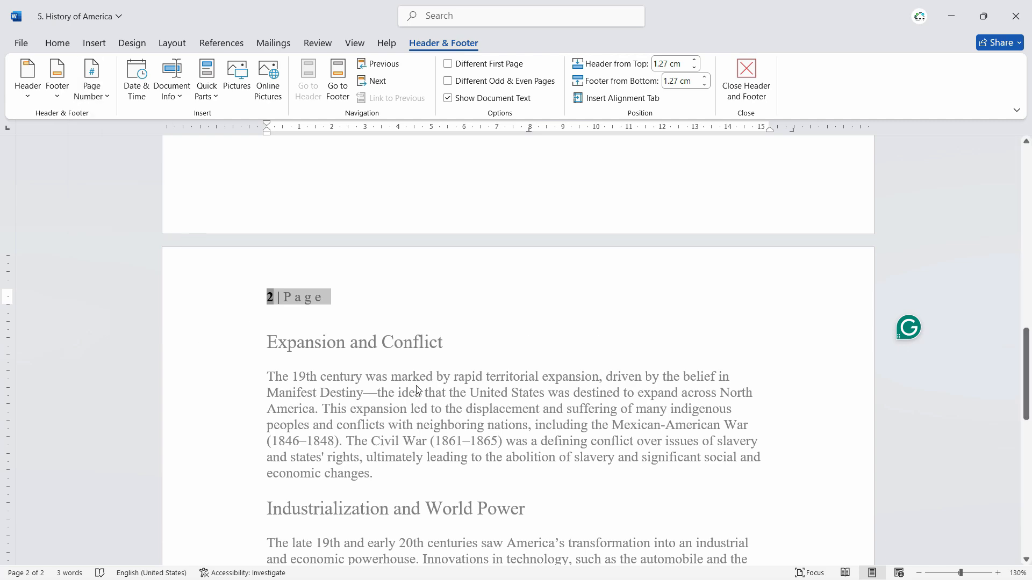
Replace the header's Accent Bar 1 page number with the Plain Number 1 design at the top of the page
{"action": "triple_click", "coordinate": [304, 296]}
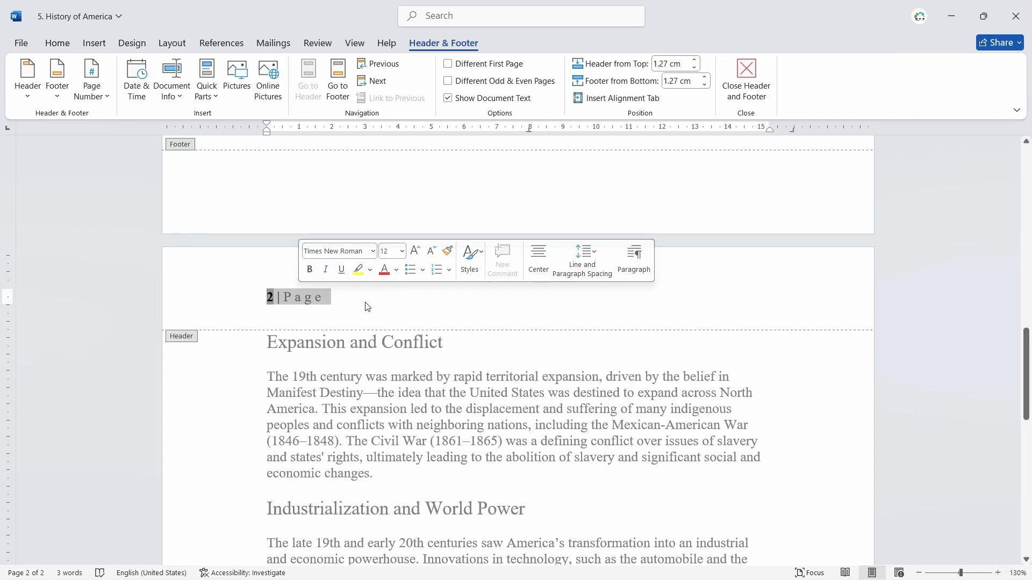
{"action": "left_click", "coordinate": [93, 82]}
{"action": "mouse_move", "coordinate": [126, 176]}
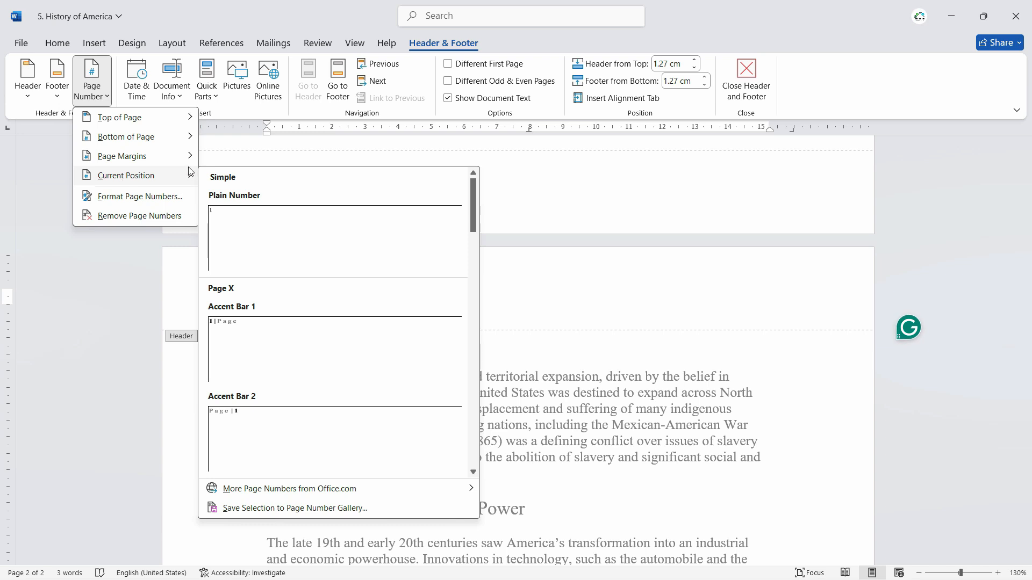
{"action": "scroll", "coordinate": [293, 420], "scroll_direction": "up", "scroll_amount": 3}
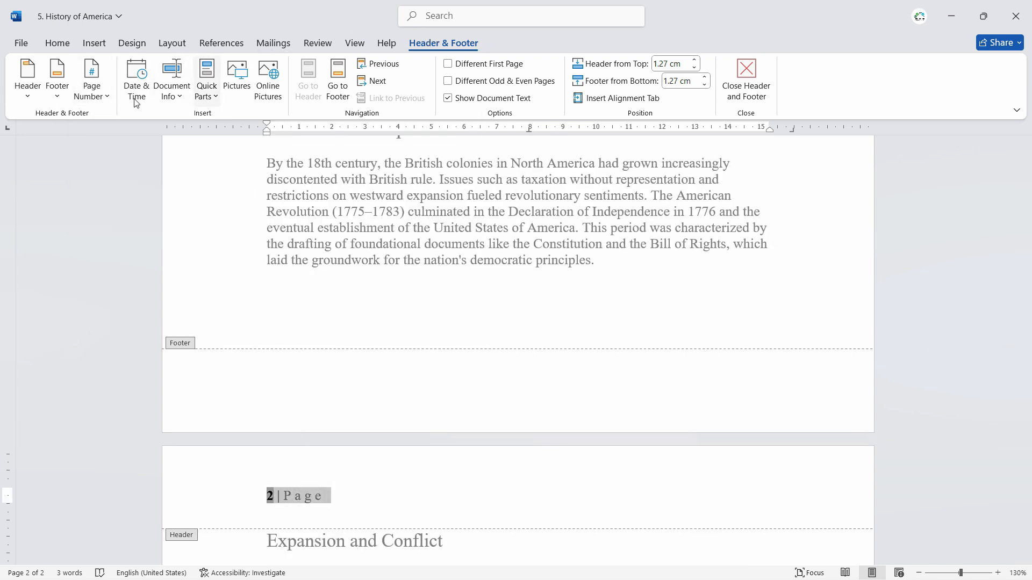
{"action": "left_click", "coordinate": [93, 81]}
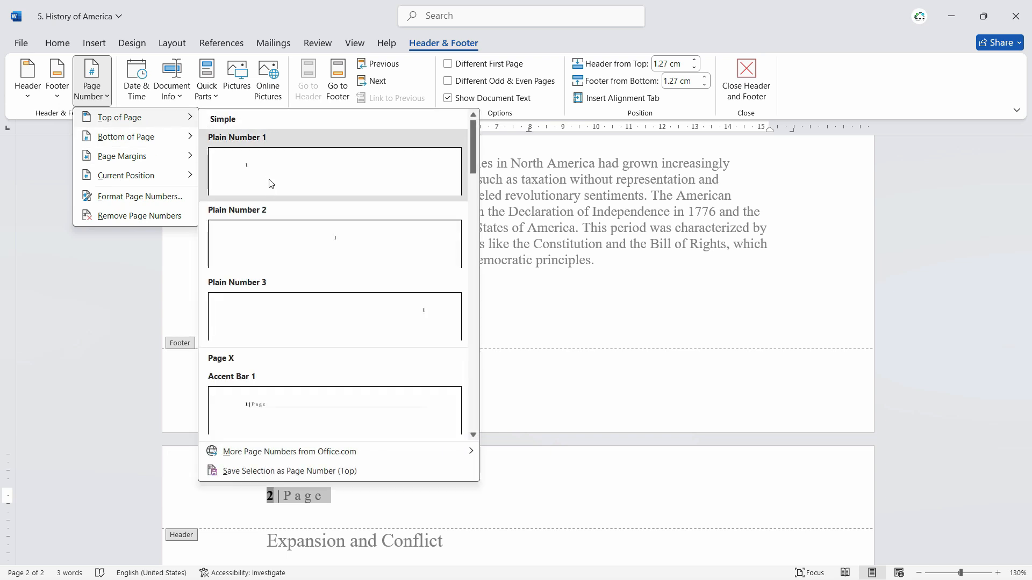
{"action": "left_click", "coordinate": [273, 185]}
{"action": "scroll", "coordinate": [309, 460], "scroll_direction": "down", "scroll_amount": 3}
Remove the page numbers from the header and return to the document body
{"action": "double_click", "coordinate": [286, 292]}
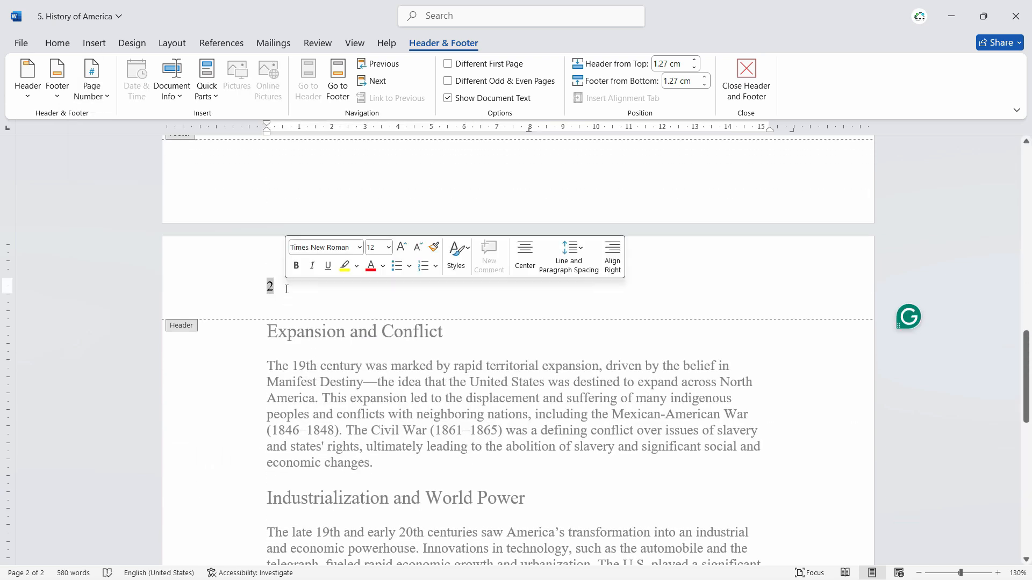
{"action": "left_click", "coordinate": [93, 85]}
{"action": "left_click", "coordinate": [151, 216]}
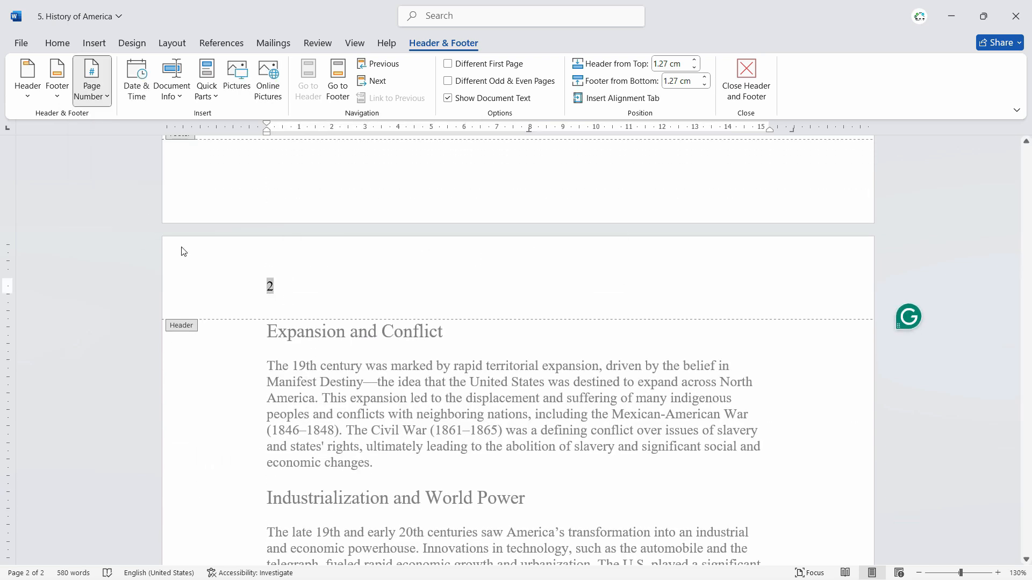
{"action": "double_click", "coordinate": [363, 406]}
Insert a Plain Number 1 page number at the top of the page from the first page's header
{"action": "scroll", "coordinate": [527, 463], "scroll_direction": "up", "scroll_amount": 15}
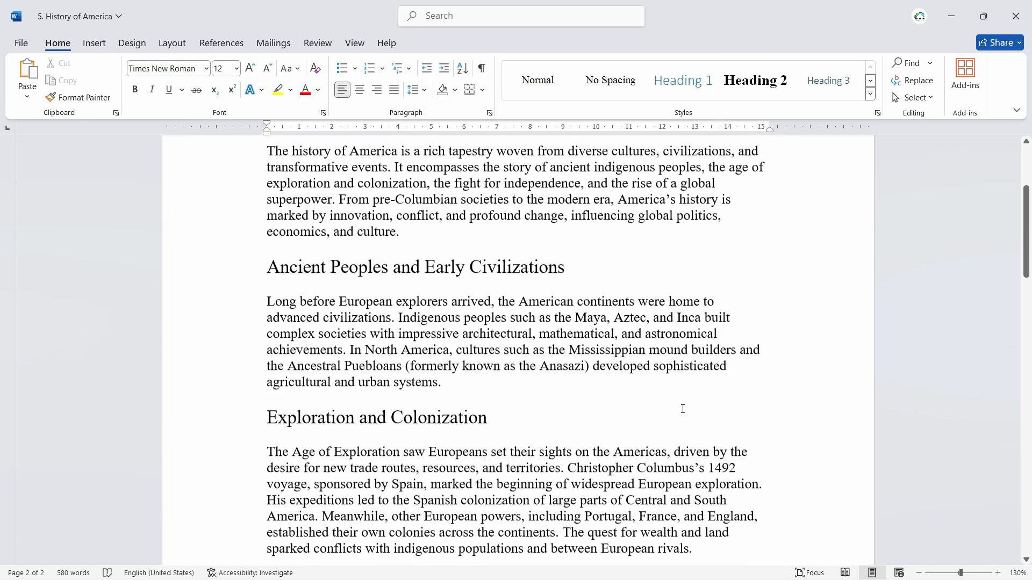
{"action": "scroll", "coordinate": [683, 413], "scroll_direction": "down", "scroll_amount": 2}
{"action": "double_click", "coordinate": [412, 185]}
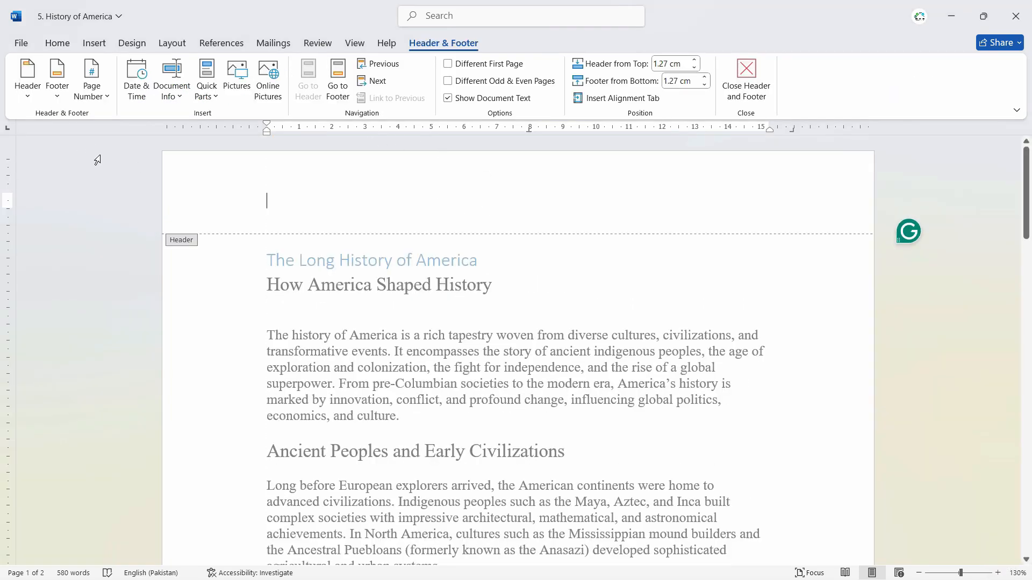
{"action": "left_click", "coordinate": [93, 85]}
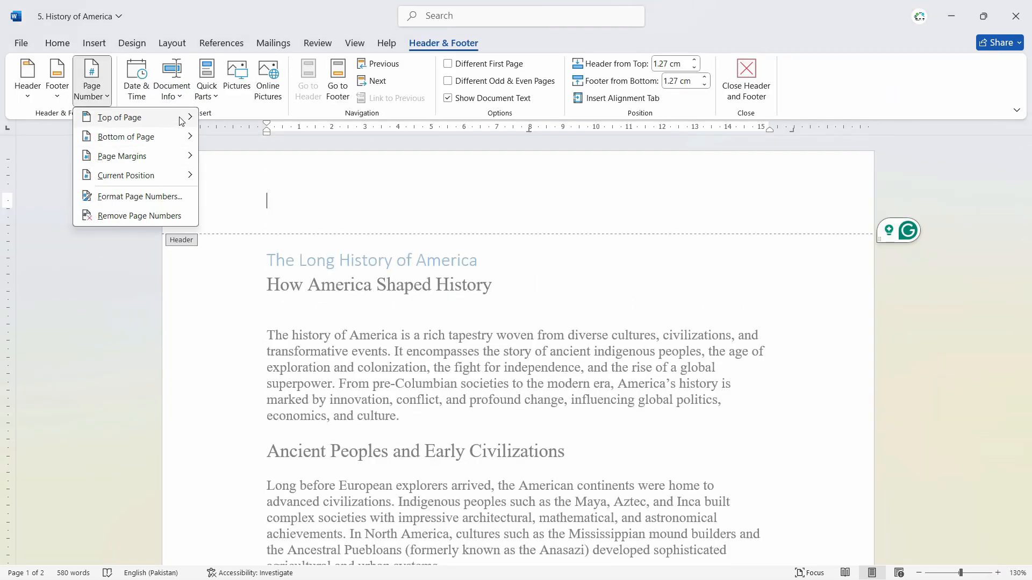
{"action": "mouse_move", "coordinate": [129, 118]}
{"action": "left_click", "coordinate": [249, 172]}
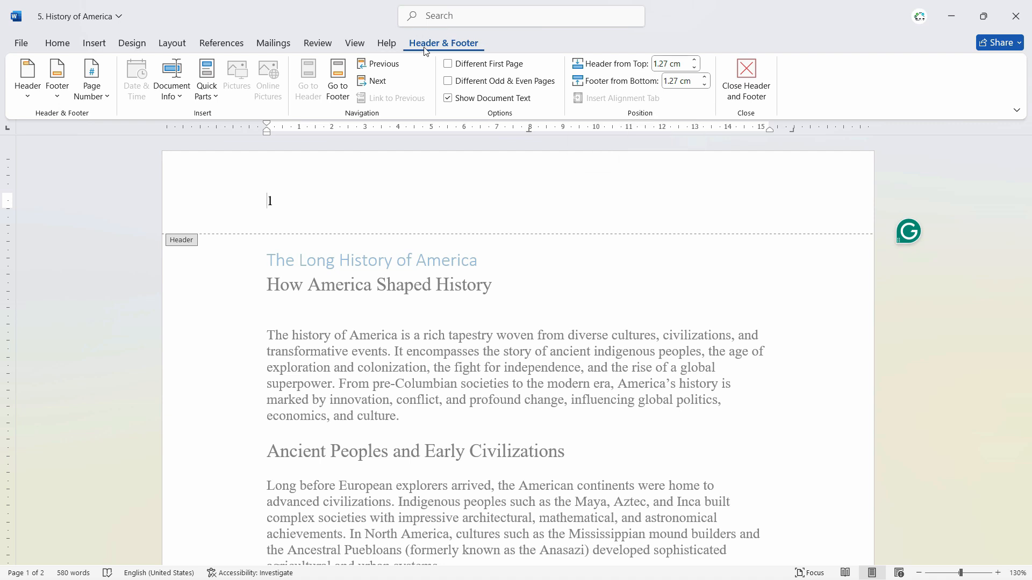
Set the header's distance from the top edge to 0.5 cm and return to the document body
{"action": "left_click", "coordinate": [696, 71]}
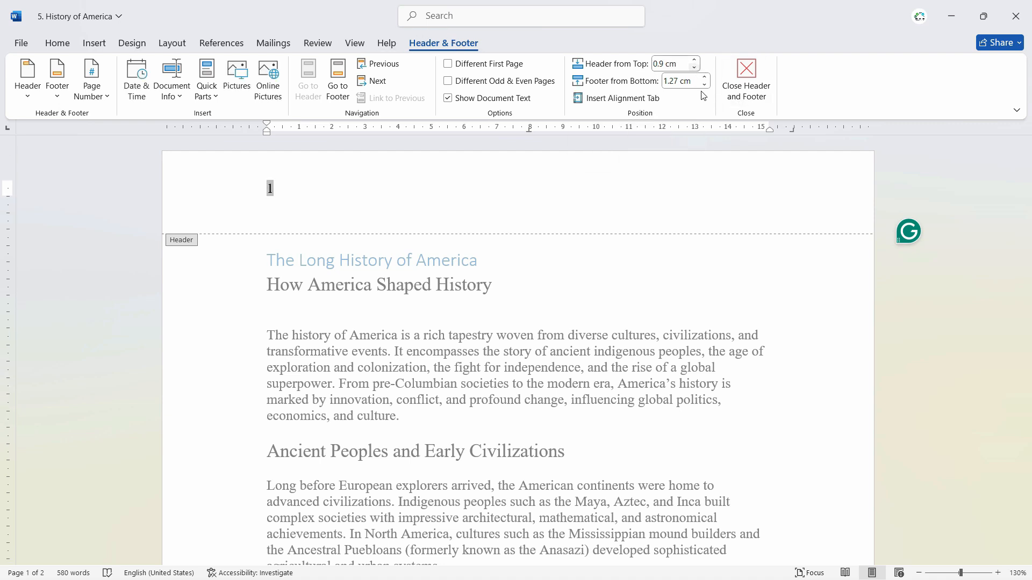
{"action": "mouse_move", "coordinate": [1028, 177]}
{"action": "left_mouse_down"}
{"action": "mouse_move", "coordinate": [1028, 394]}
{"action": "mouse_move", "coordinate": [1028, 176]}
{"action": "left_mouse_up"}
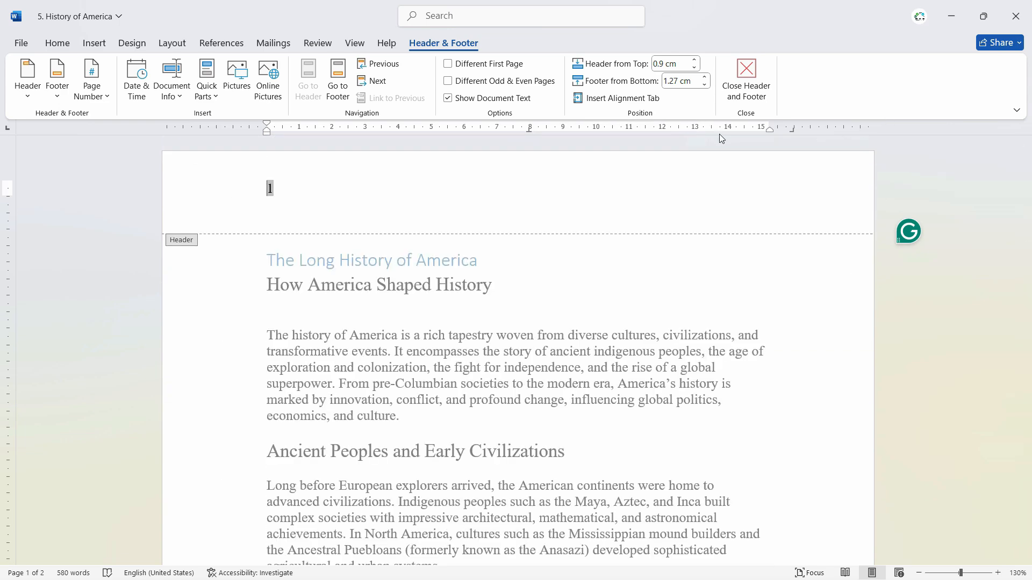
{"action": "left_click", "coordinate": [696, 68]}
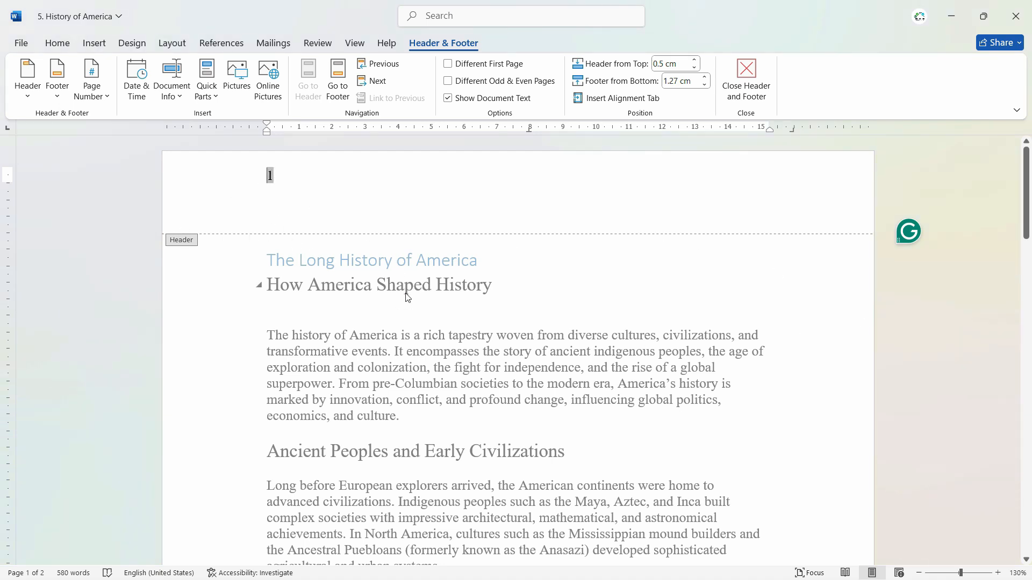
{"action": "double_click", "coordinate": [784, 287]}
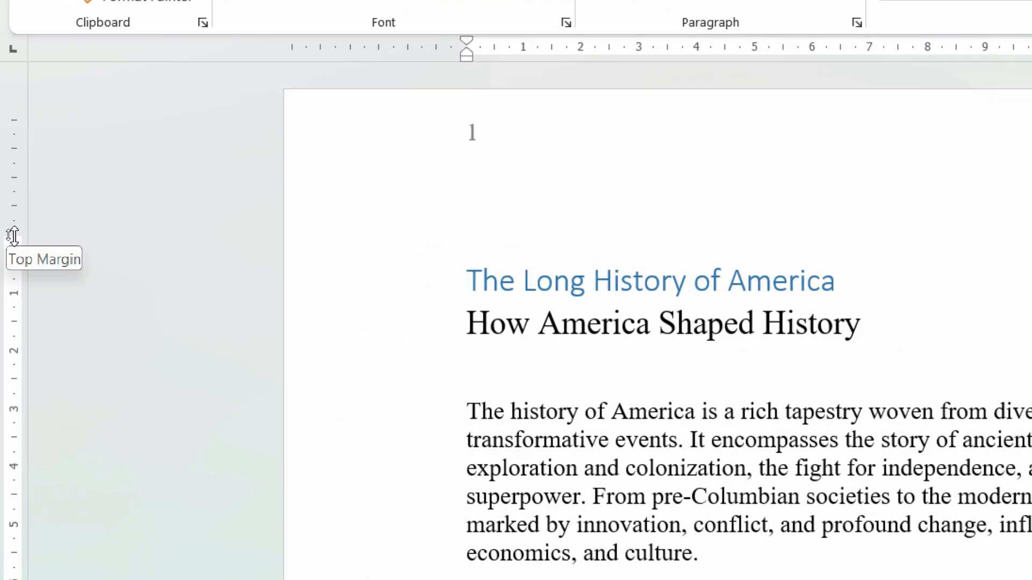
Reduce the document's top margin by about 1 cm and check the header area against the body text
{"action": "left_click_drag", "start_coordinate": [3, 234], "coordinate": [12, 161]}
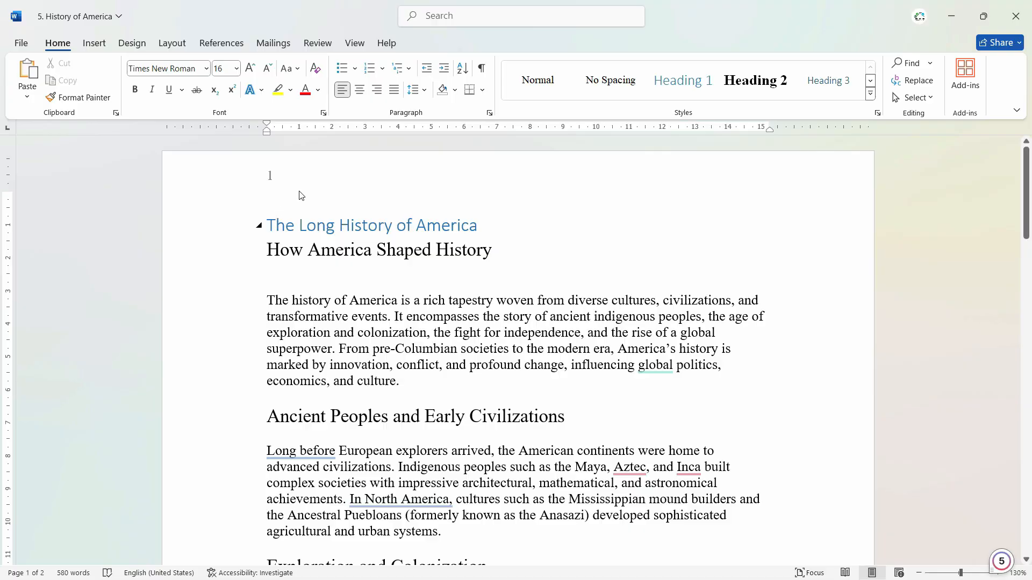
{"action": "double_click", "coordinate": [544, 154]}
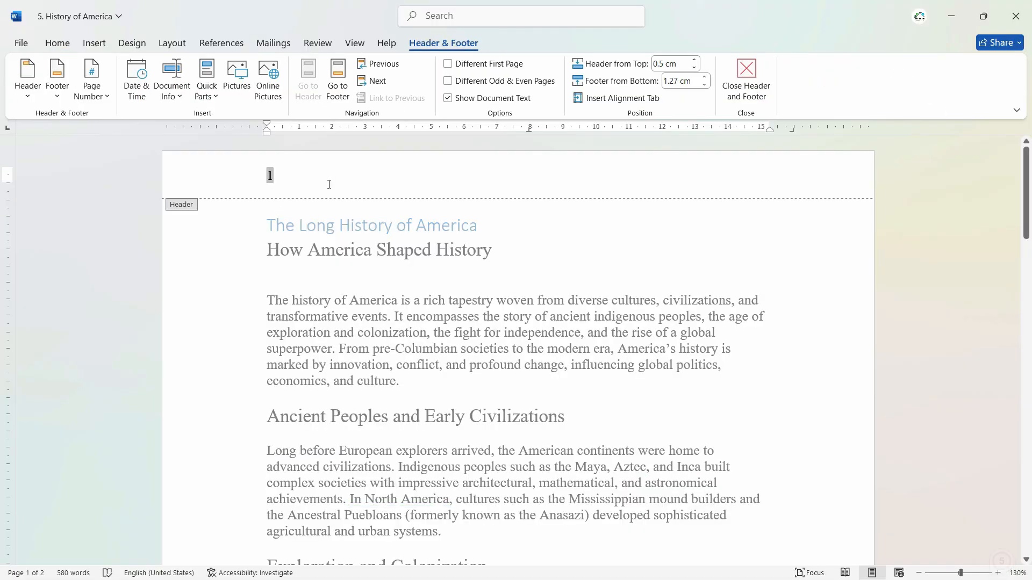
{"action": "double_click", "coordinate": [272, 215]}
{"action": "double_click", "coordinate": [412, 190]}
{"action": "double_click", "coordinate": [438, 283]}
Insert the built-in Austin footer from the first page's footer area
{"action": "scroll", "coordinate": [765, 309], "scroll_direction": "down", "scroll_amount": 14}
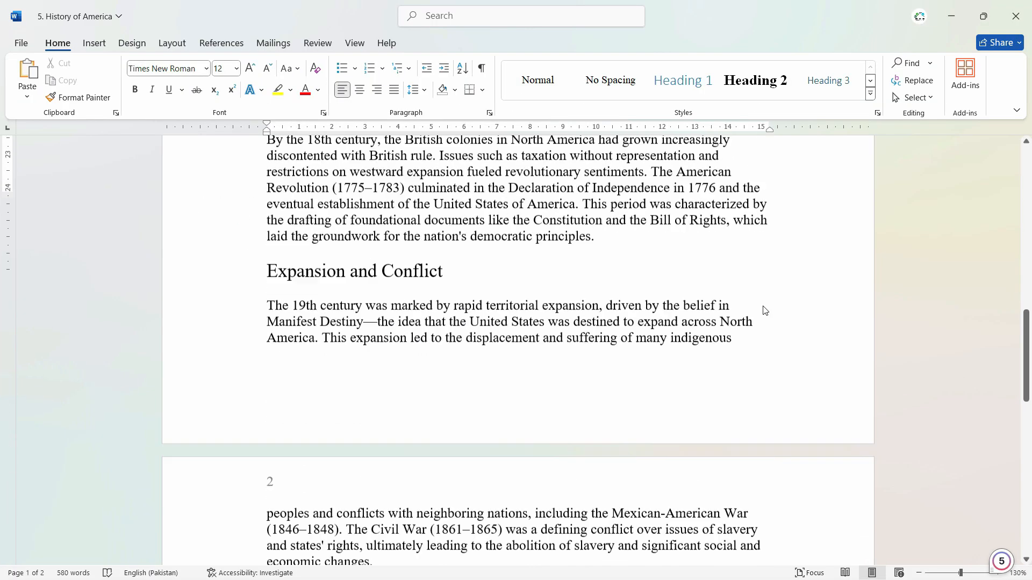
{"action": "scroll", "coordinate": [329, 306], "scroll_direction": "down", "scroll_amount": 12}
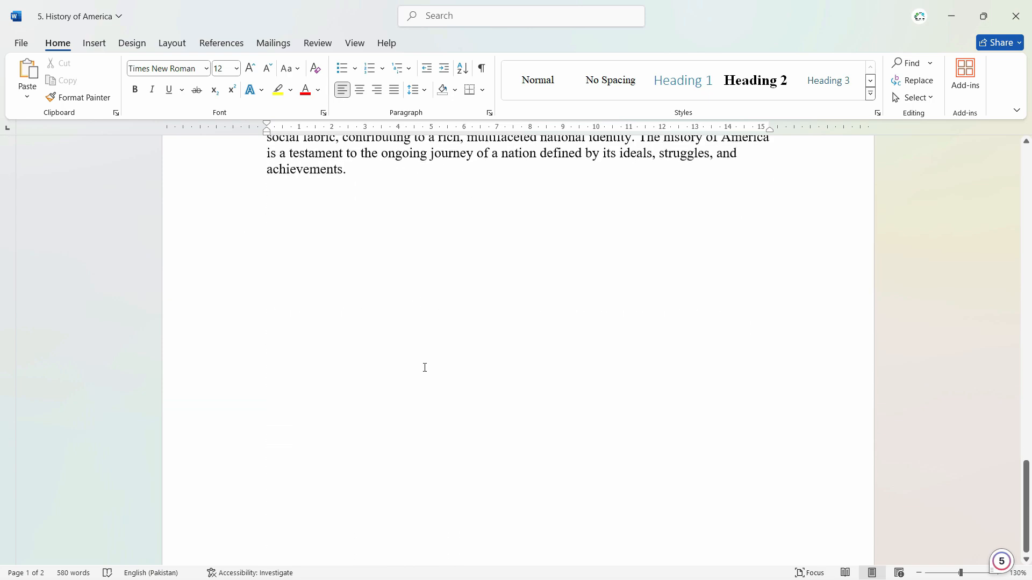
{"action": "scroll", "coordinate": [432, 210], "scroll_direction": "up", "scroll_amount": 15}
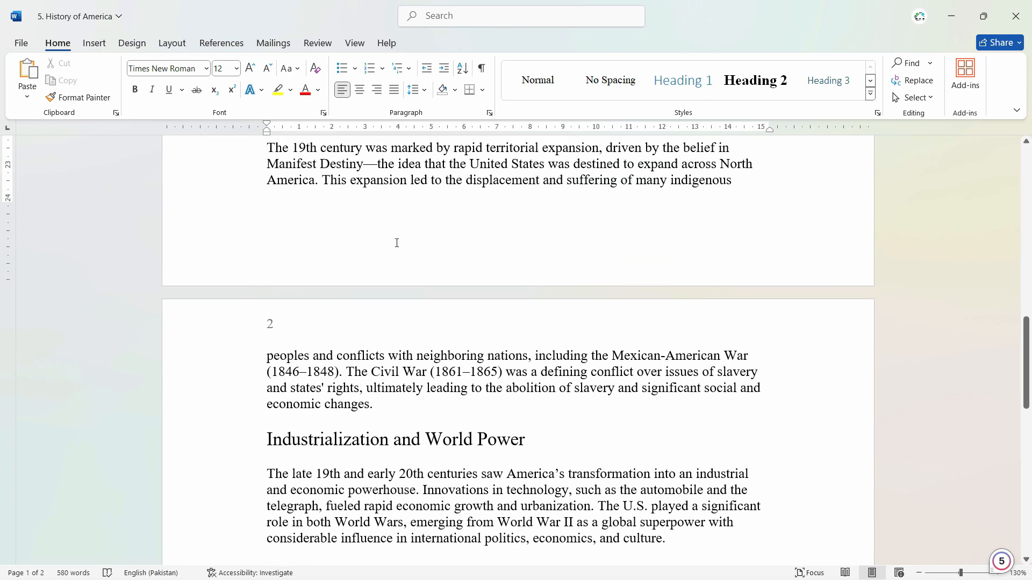
{"action": "double_click", "coordinate": [398, 247]}
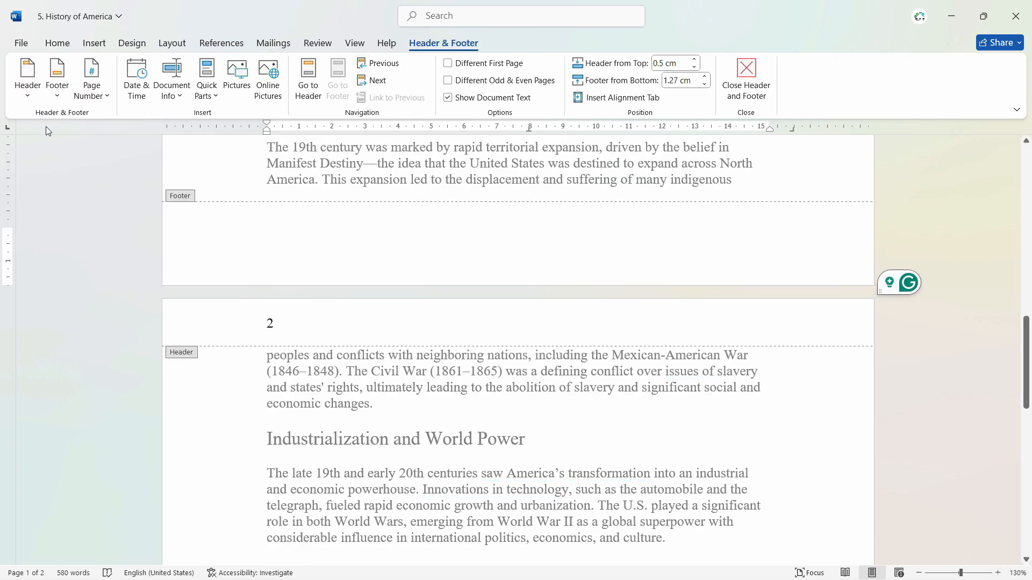
{"action": "left_click", "coordinate": [58, 92]}
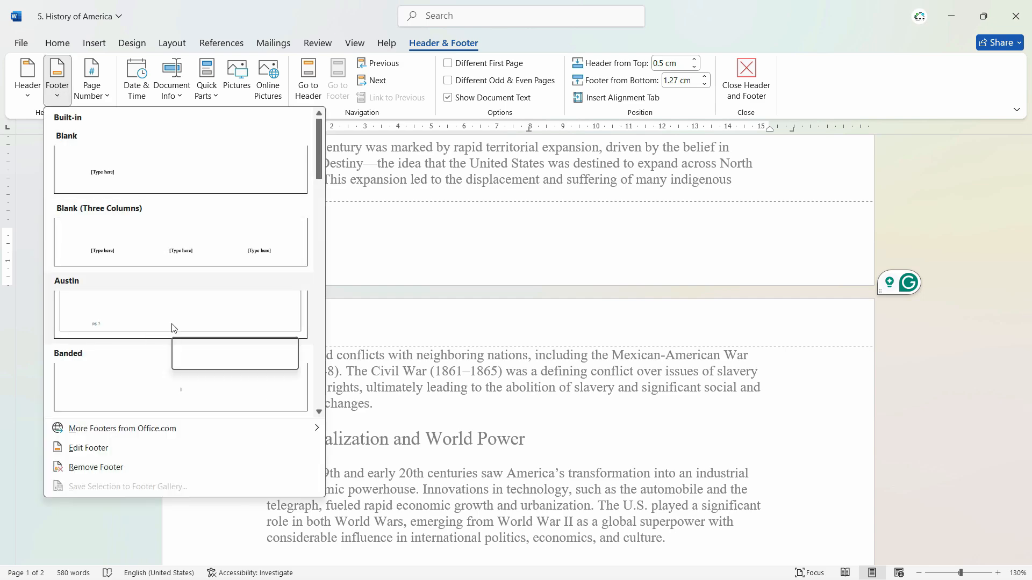
{"action": "left_click", "coordinate": [173, 328]}
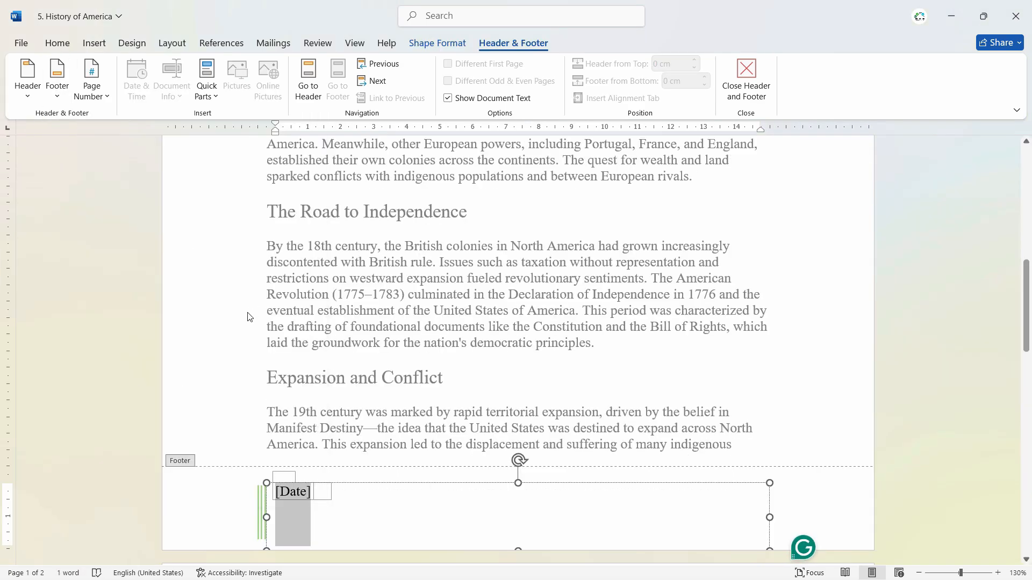
Return to the document body and reduce the bottom margin by about 1 cm
{"action": "scroll", "coordinate": [346, 525], "scroll_direction": "down", "scroll_amount": 3}
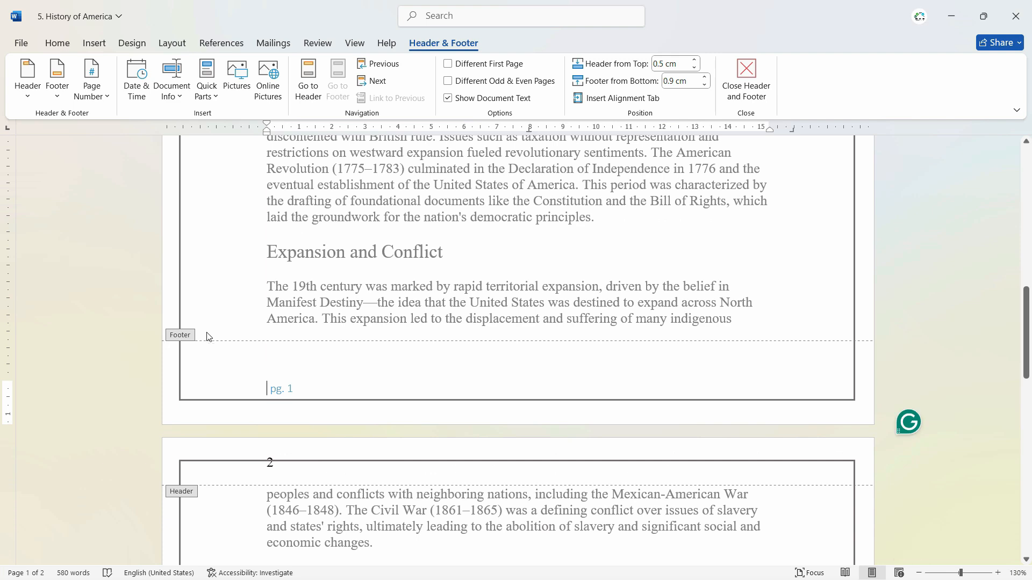
{"action": "double_click", "coordinate": [212, 321]}
{"action": "left_click_drag", "start_coordinate": [4, 341], "coordinate": [4, 374]}
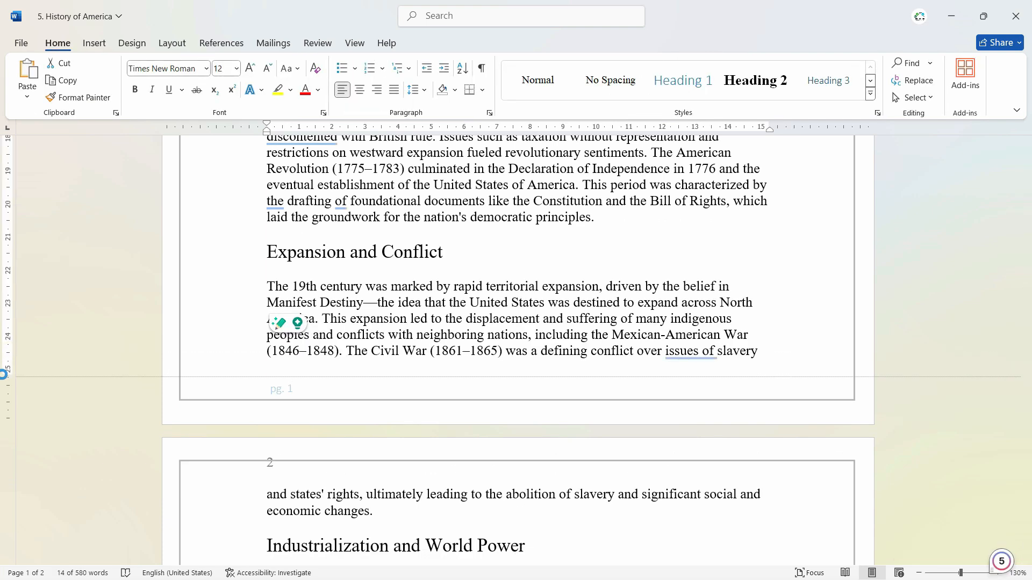
{"action": "double_click", "coordinate": [290, 392]}
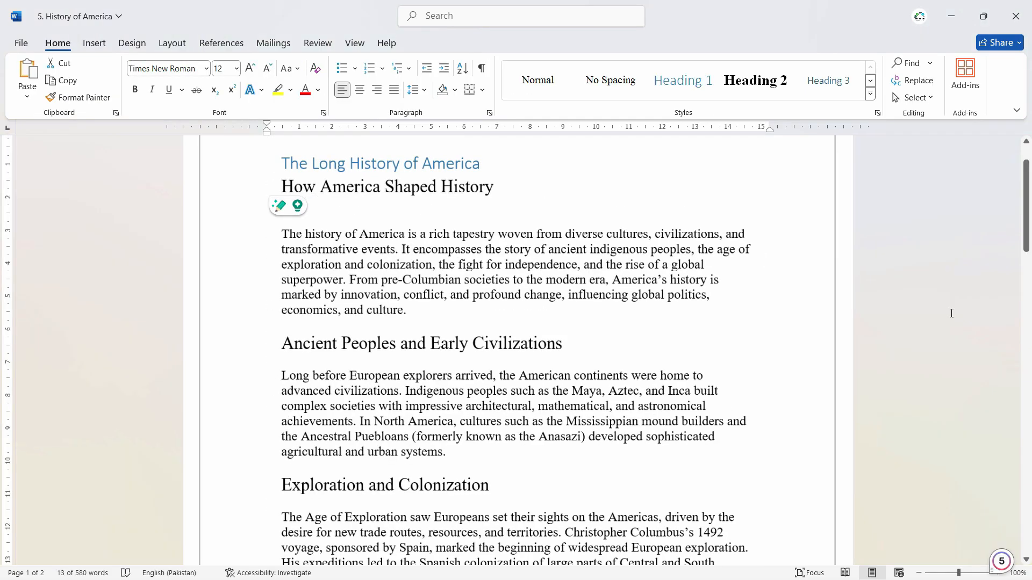
Zoom out and examine the header, footer and page border across both pages
{"action": "scroll", "coordinate": [949, 311], "scroll_direction": "down", "scroll_amount": 7}
{"action": "mouse_move", "coordinate": [1028, 221]}
{"action": "left_mouse_down"}
{"action": "mouse_move", "coordinate": [1026, 337]}
{"action": "mouse_move", "coordinate": [1027, 207]}
{"action": "left_mouse_up"}
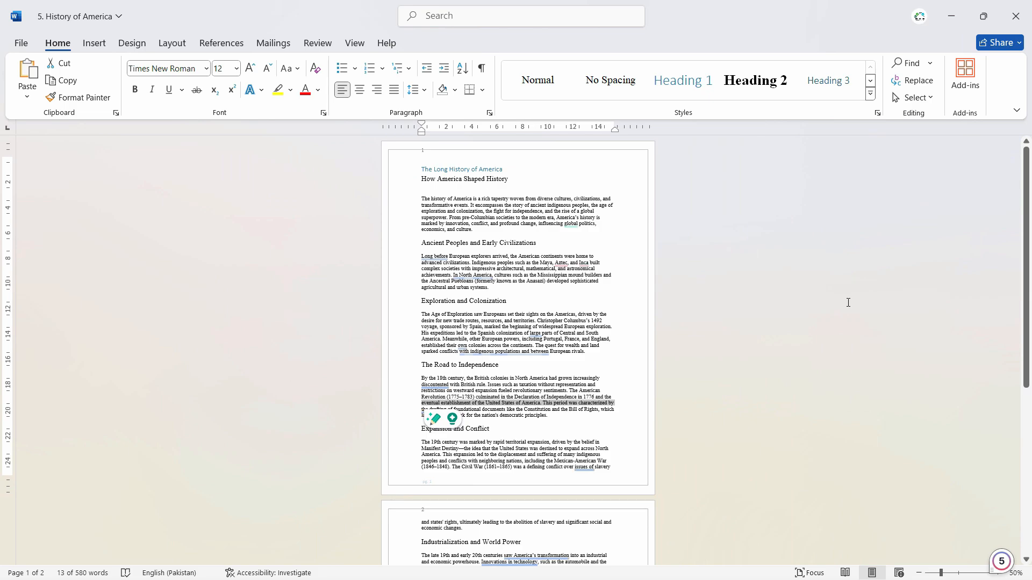
{"action": "scroll", "coordinate": [847, 305], "scroll_direction": "down", "scroll_amount": 4}
{"action": "scroll", "coordinate": [848, 304], "scroll_direction": "up", "scroll_amount": 7}
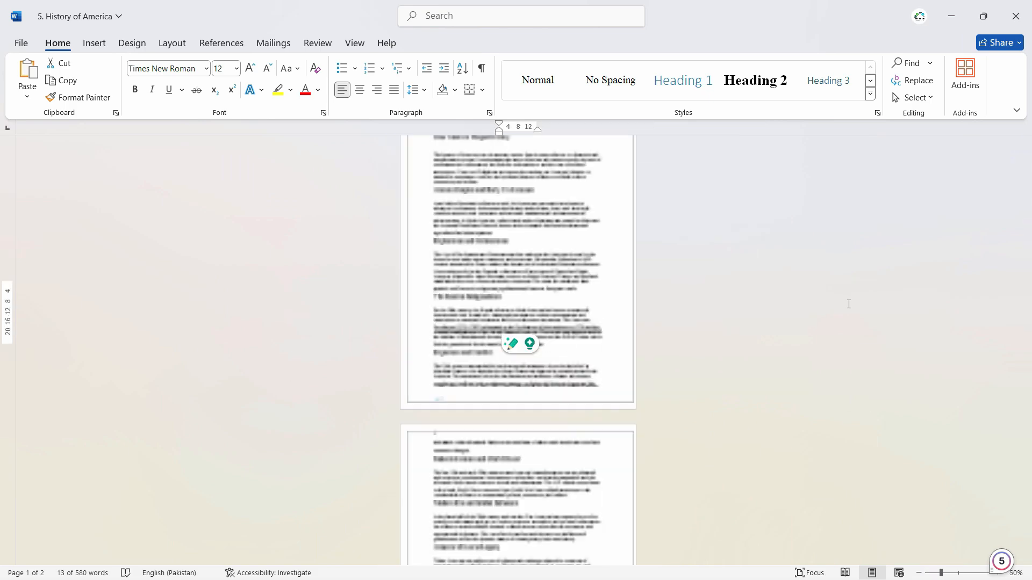
{"action": "mouse_move", "coordinate": [1027, 243]}
{"action": "left_mouse_down"}
{"action": "mouse_move", "coordinate": [1026, 312]}
{"action": "mouse_move", "coordinate": [1027, 210]}
{"action": "mouse_move", "coordinate": [1029, 448]}
{"action": "mouse_move", "coordinate": [1029, 253]}
{"action": "left_mouse_up"}
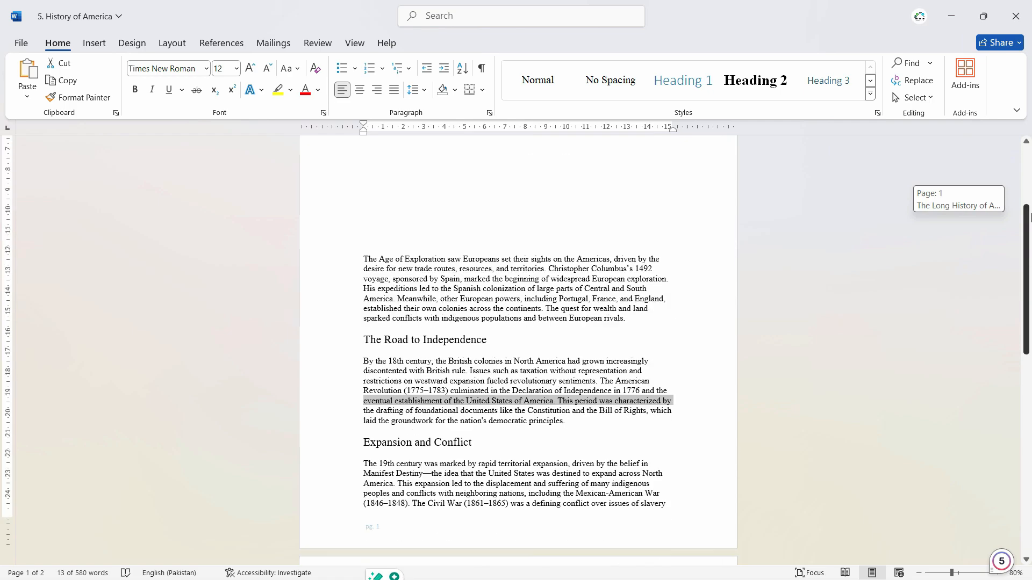
{"action": "scroll", "coordinate": [805, 346], "scroll_direction": "down", "scroll_amount": 3}
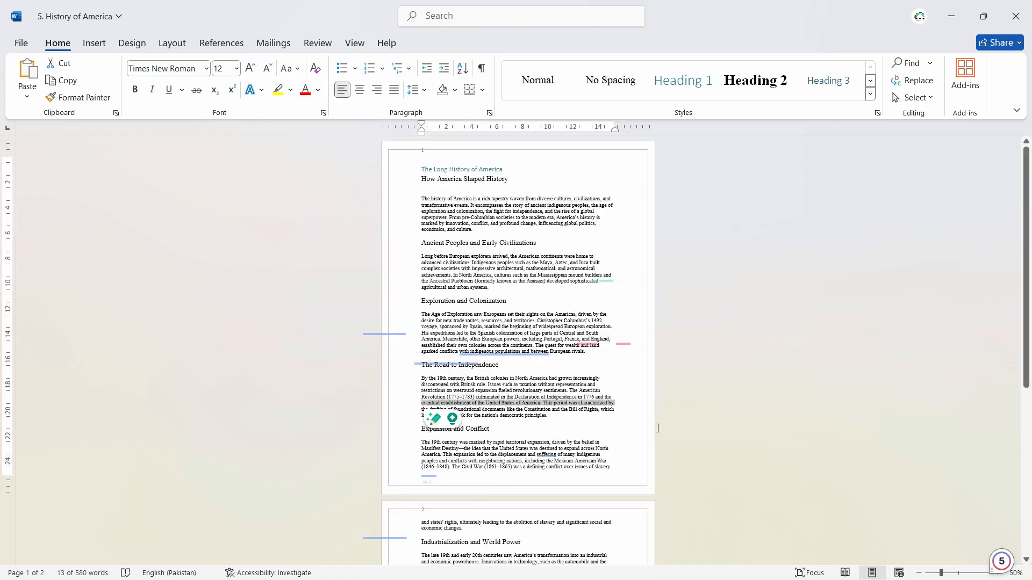
Switch the whole document to landscape orientation
{"action": "left_click_drag", "start_coordinate": [1028, 228], "coordinate": [1029, 129]}
{"action": "scroll", "coordinate": [777, 300], "scroll_direction": "up", "scroll_amount": 4}
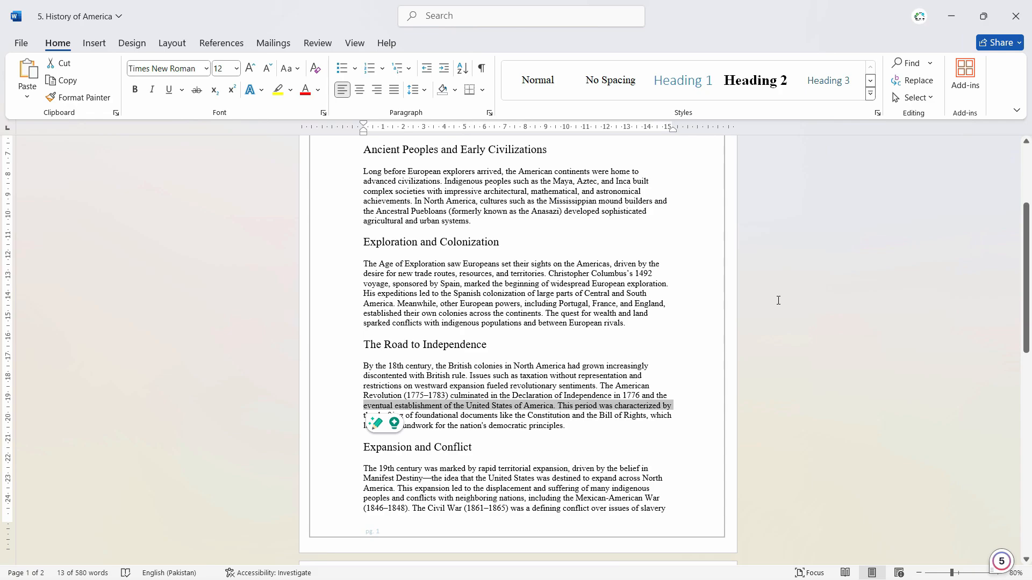
{"action": "scroll", "coordinate": [740, 276], "scroll_direction": "up", "scroll_amount": 3}
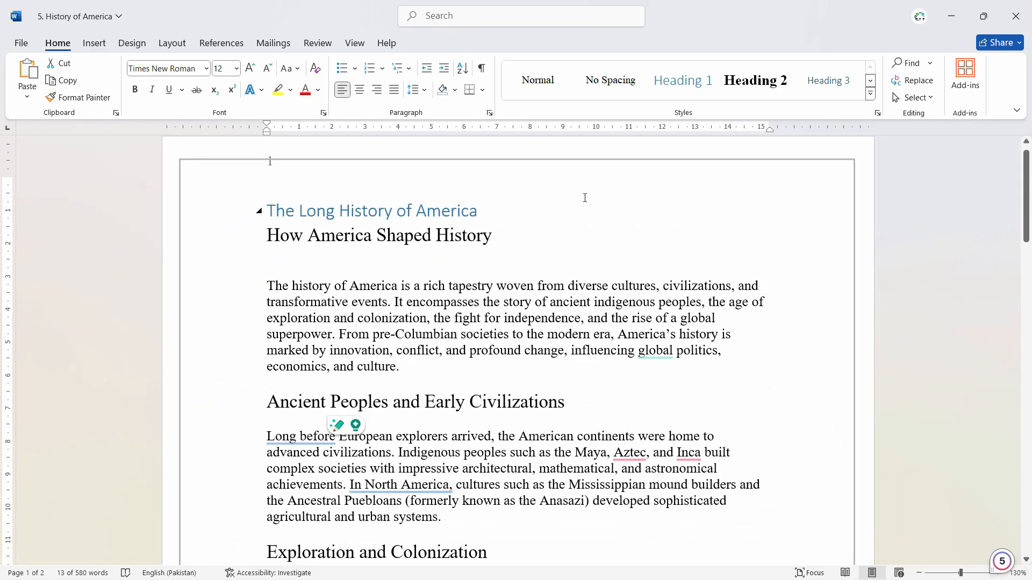
{"action": "scroll", "coordinate": [585, 197], "scroll_direction": "down", "scroll_amount": 7}
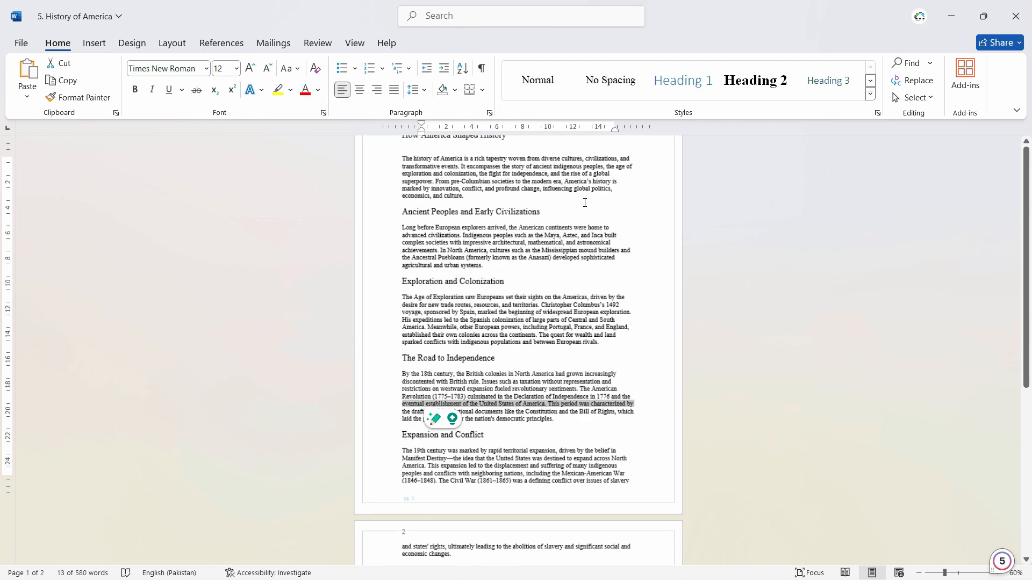
{"action": "scroll", "coordinate": [639, 163], "scroll_direction": "up", "scroll_amount": 1}
{"action": "left_click", "coordinate": [579, 194]}
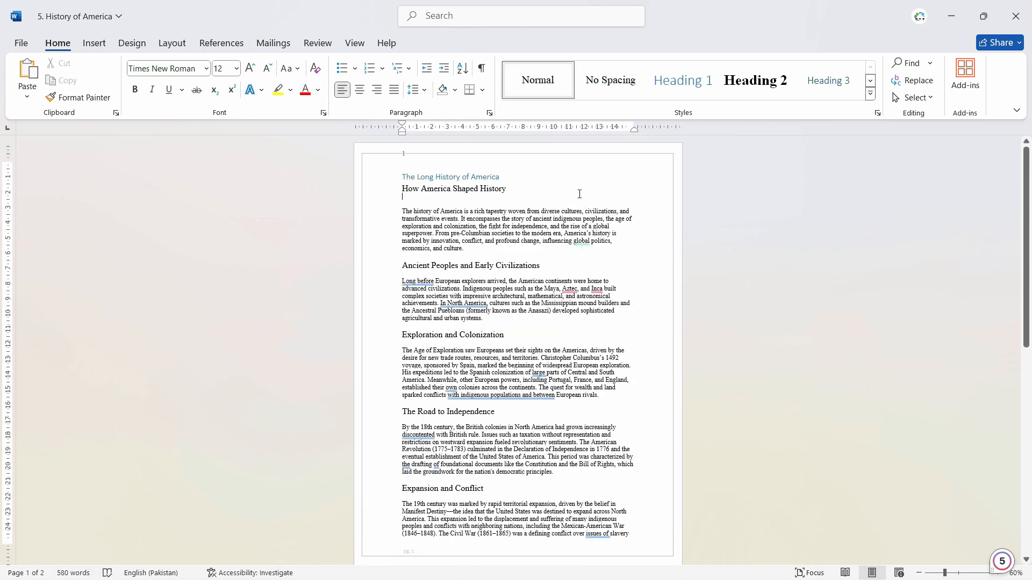
{"action": "left_click", "coordinate": [181, 48]}
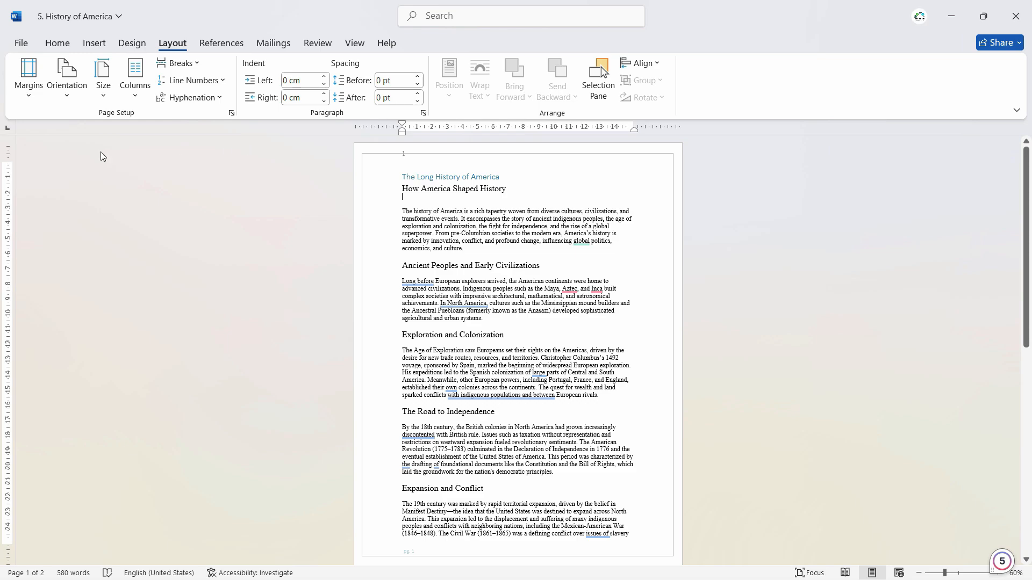
{"action": "left_click", "coordinate": [67, 78]}
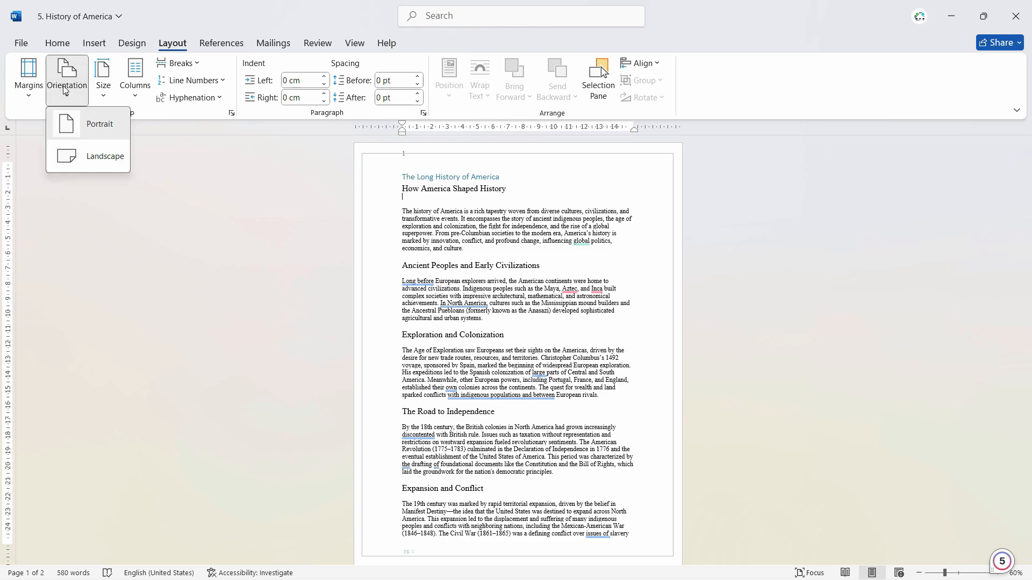
{"action": "left_click", "coordinate": [81, 162]}
Examine the landscape pages, including their header and footer page numbers and where the text breaks between pages
{"action": "scroll", "coordinate": [722, 453], "scroll_direction": "down", "scroll_amount": 3}
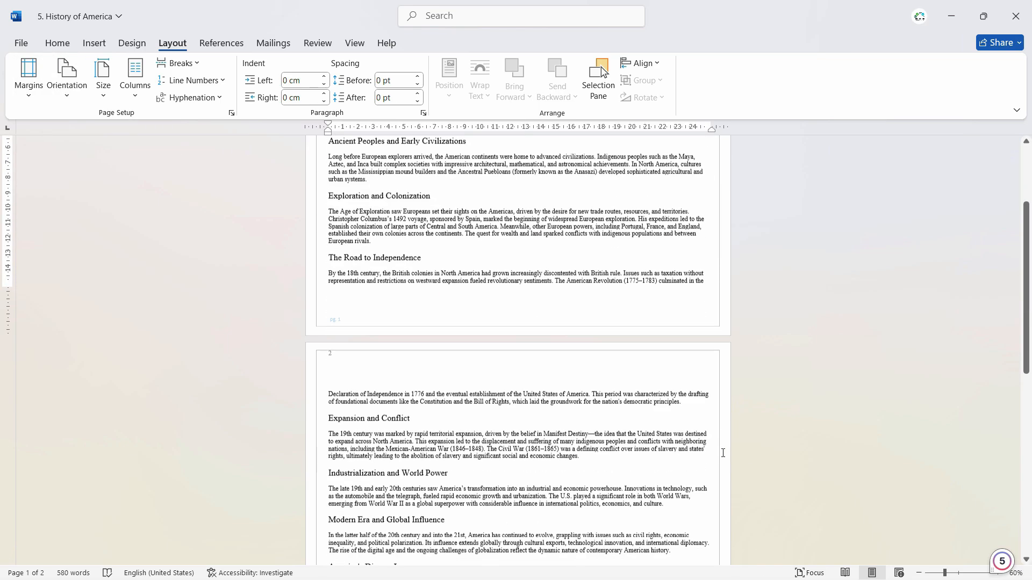
{"action": "scroll", "coordinate": [723, 453], "scroll_direction": "down", "scroll_amount": 3}
{"action": "scroll", "coordinate": [720, 454], "scroll_direction": "up", "scroll_amount": 6}
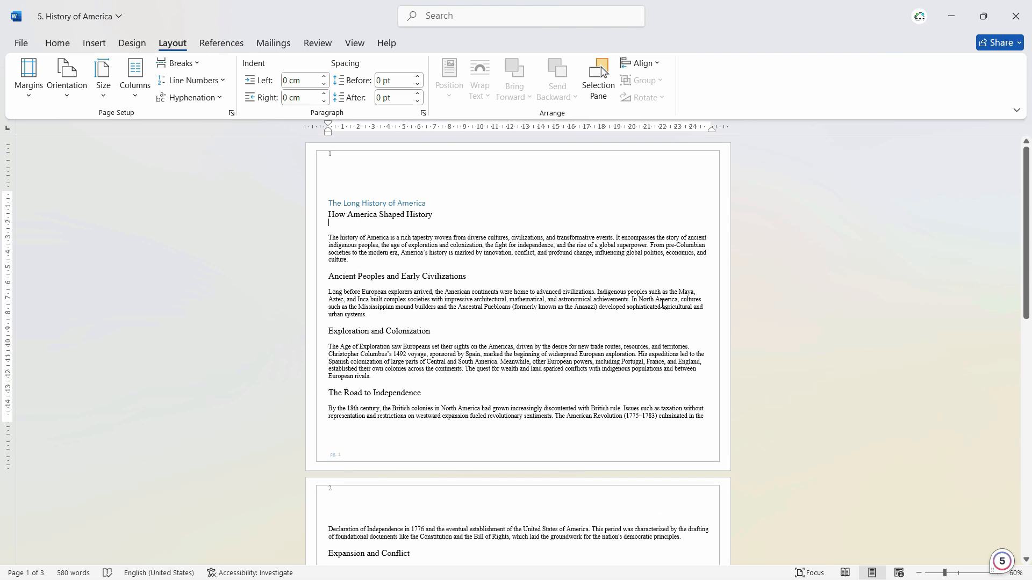
{"action": "left_click", "coordinate": [582, 181]}
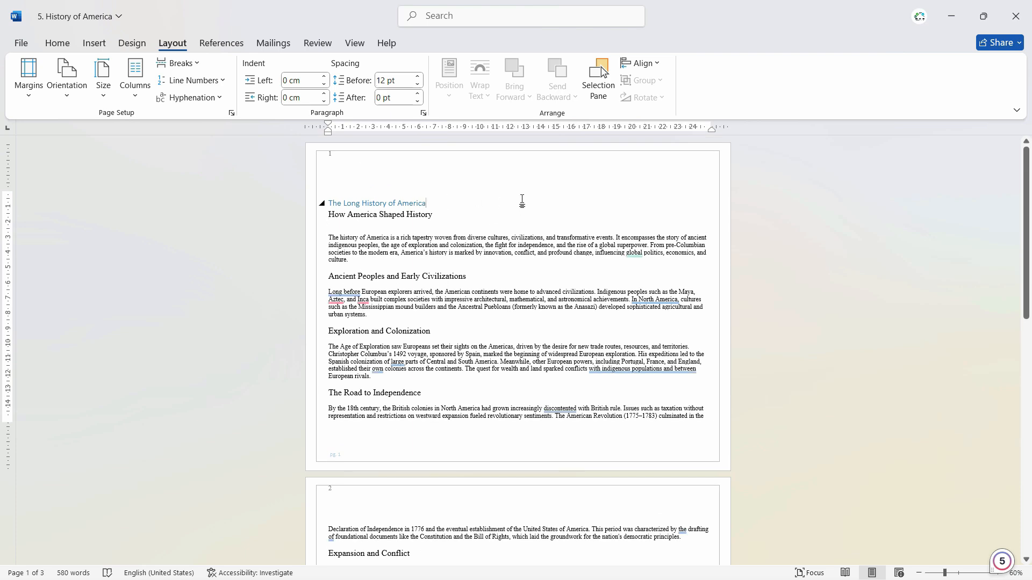
{"action": "scroll", "coordinate": [523, 204], "scroll_direction": "down", "scroll_amount": 5}
{"action": "left_click", "coordinate": [513, 265]}
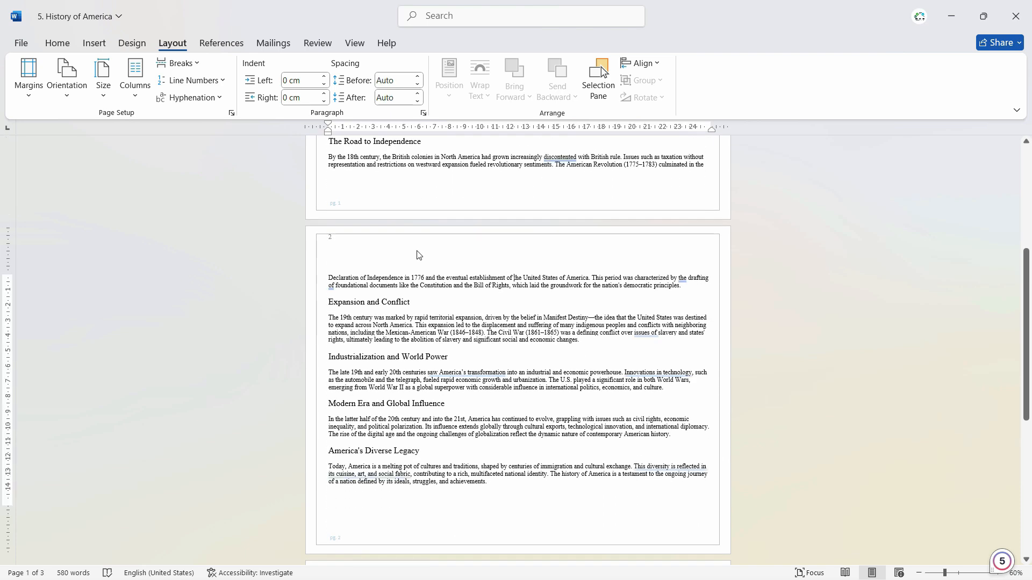
{"action": "left_click", "coordinate": [497, 299]}
{"action": "scroll", "coordinate": [618, 306], "scroll_direction": "up", "scroll_amount": 6}
{"action": "scroll", "coordinate": [613, 295], "scroll_direction": "down", "scroll_amount": 5}
Apply portrait orientation from this point forward, starting after "1776 and" in the paragraph at the head of page 2
{"action": "left_click", "coordinate": [531, 285]}
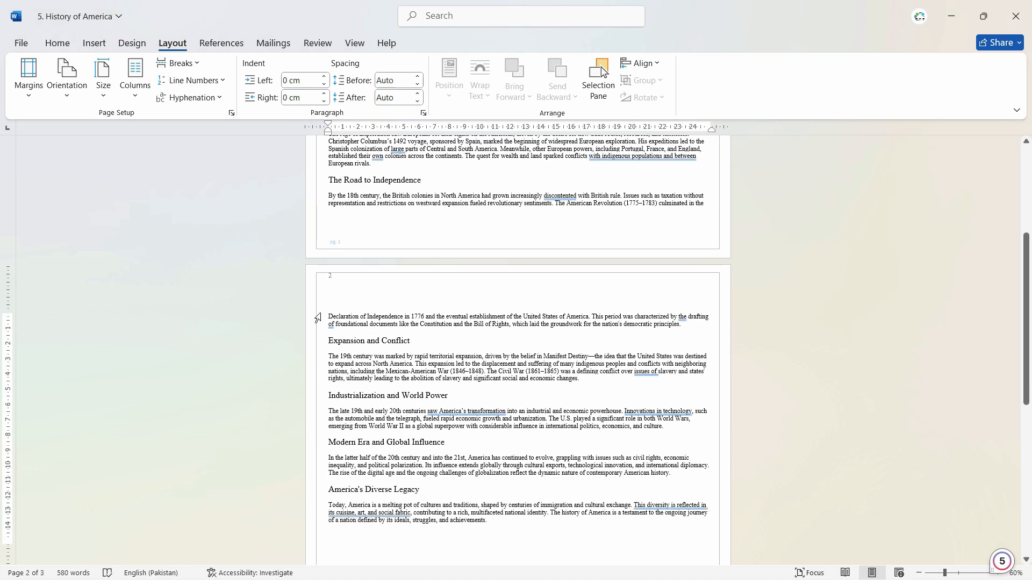
{"action": "left_click", "coordinate": [68, 92]}
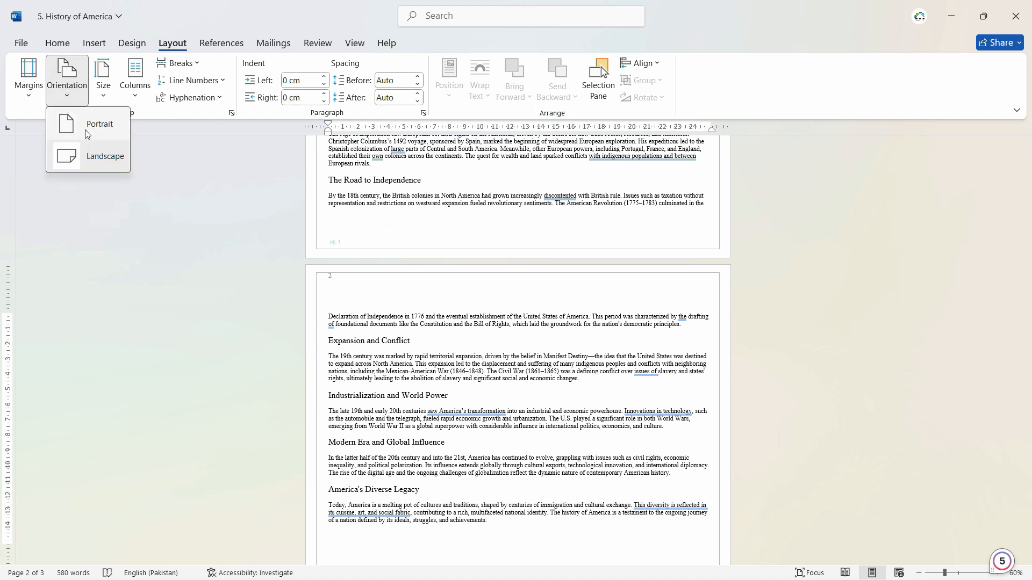
{"action": "left_click", "coordinate": [218, 116]}
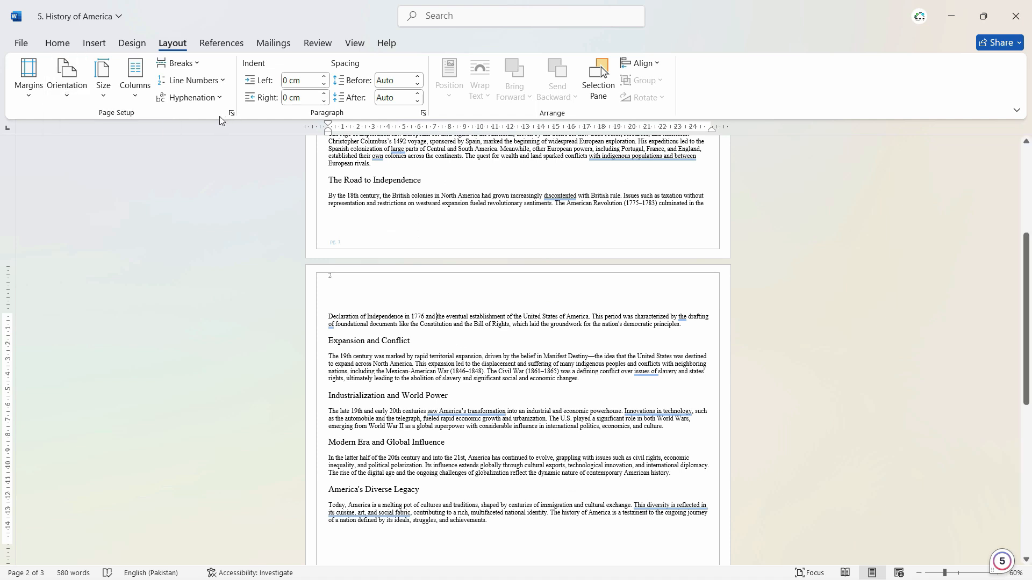
{"action": "left_click", "coordinate": [232, 114]}
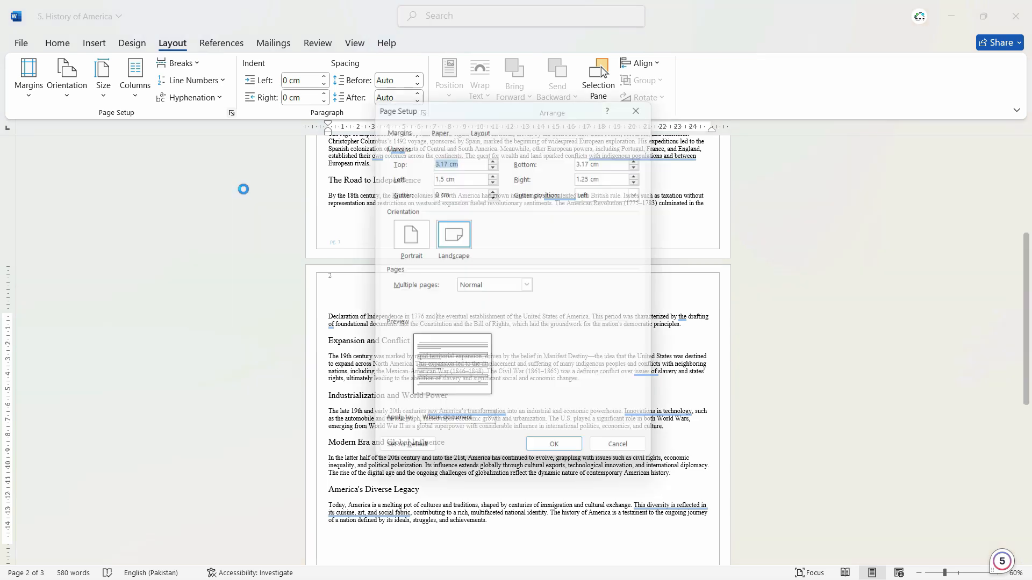
{"action": "left_click", "coordinate": [441, 245]}
{"action": "left_click", "coordinate": [405, 244]}
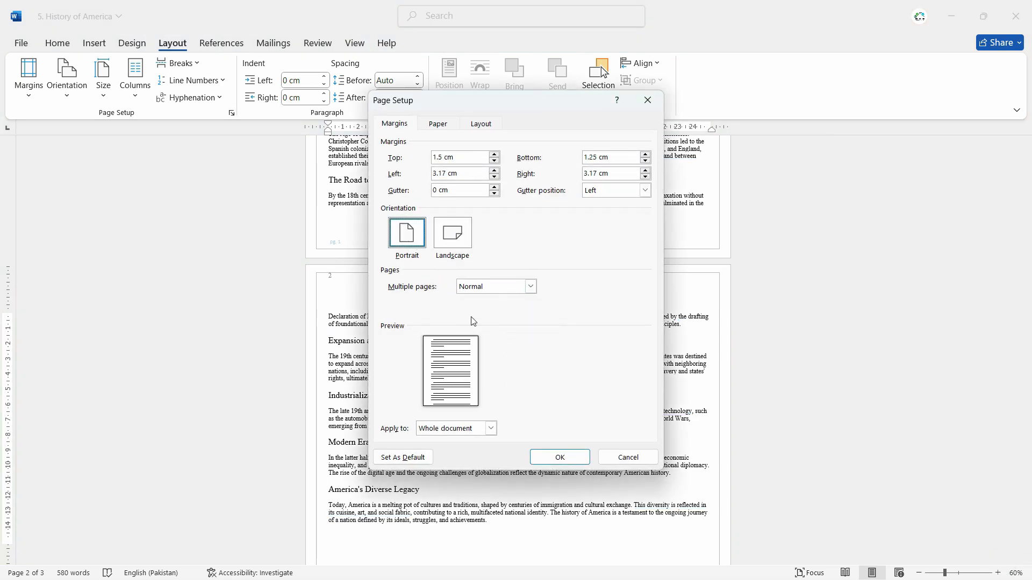
{"action": "left_click", "coordinate": [490, 428]}
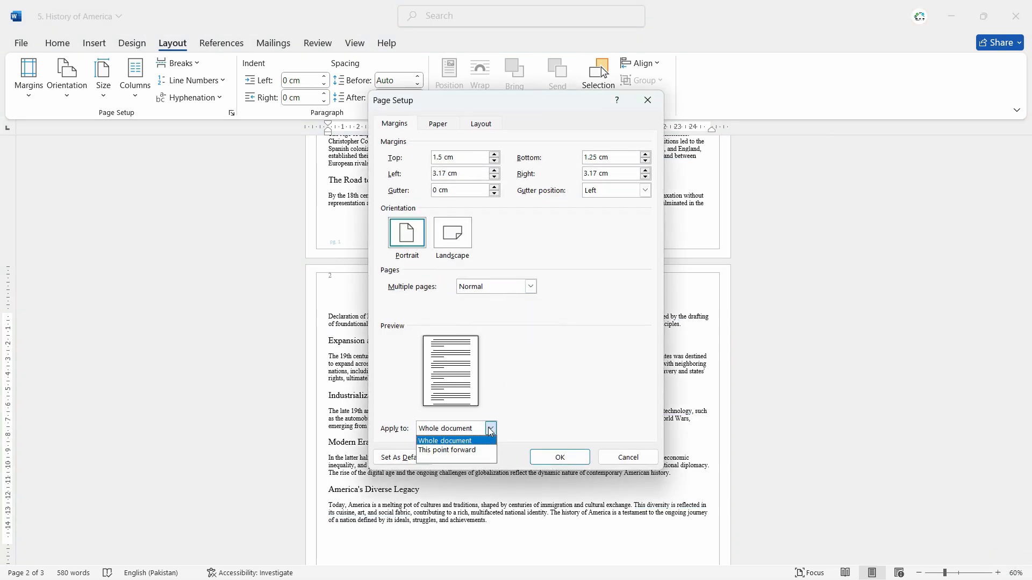
{"action": "left_click", "coordinate": [455, 452]}
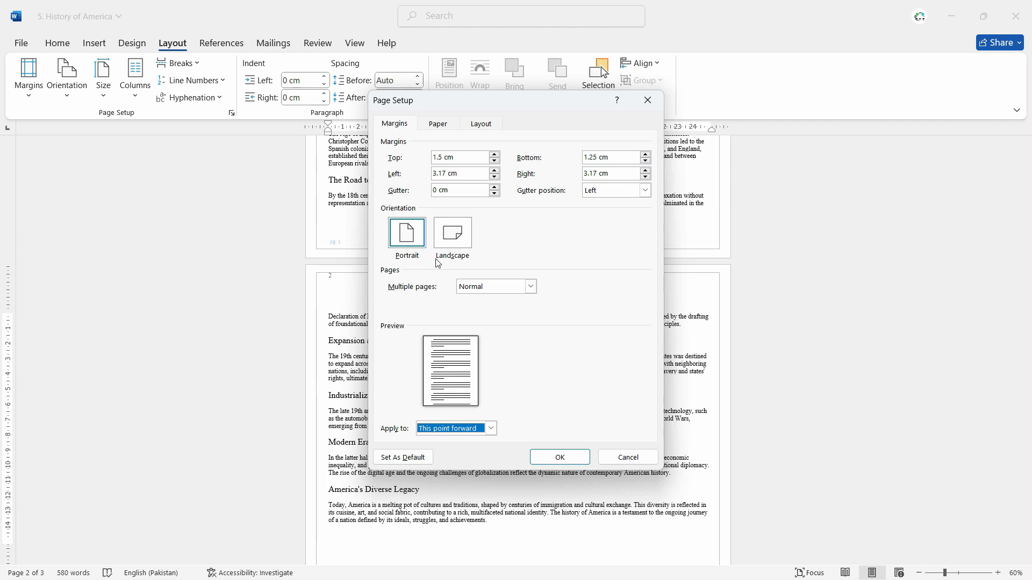
{"action": "left_click", "coordinate": [562, 455]}
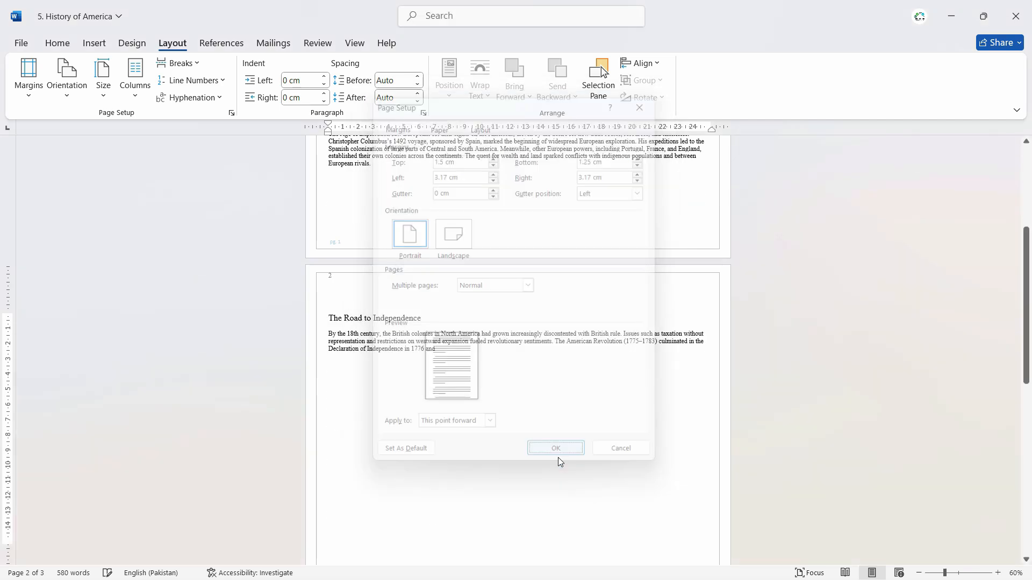
Examine the mixed landscape and portrait pages from the first page through the end of the document
{"action": "scroll", "coordinate": [553, 457], "scroll_direction": "down", "scroll_amount": 8}
{"action": "scroll", "coordinate": [394, 278], "scroll_direction": "down", "scroll_amount": 1}
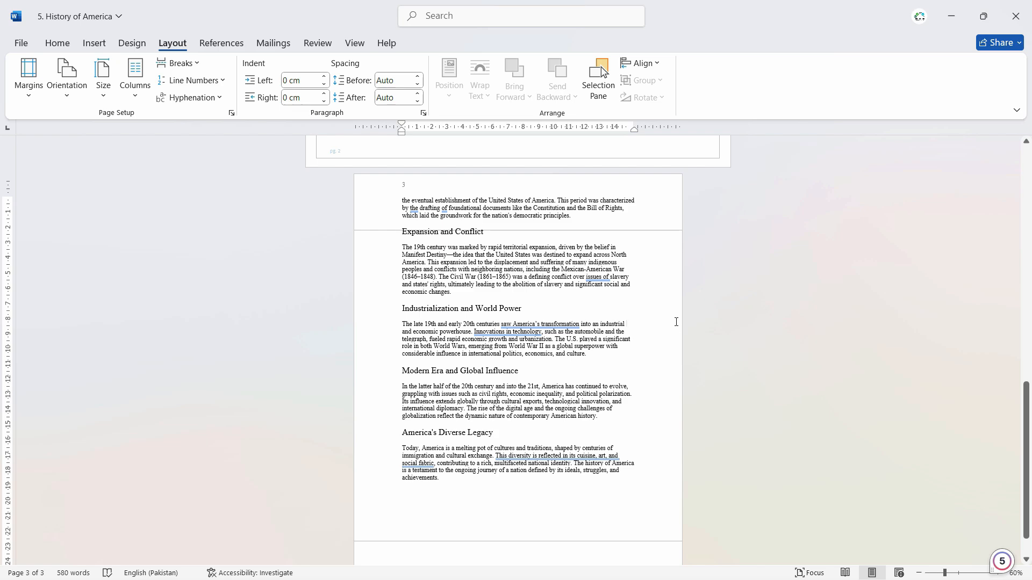
{"action": "scroll", "coordinate": [577, 365], "scroll_direction": "up", "scroll_amount": 20}
{"action": "scroll", "coordinate": [518, 284], "scroll_direction": "down", "scroll_amount": 2}
{"action": "scroll", "coordinate": [532, 284], "scroll_direction": "up", "scroll_amount": 2}
{"action": "left_click", "coordinate": [519, 187]}
{"action": "scroll", "coordinate": [532, 295], "scroll_direction": "down", "scroll_amount": 5}
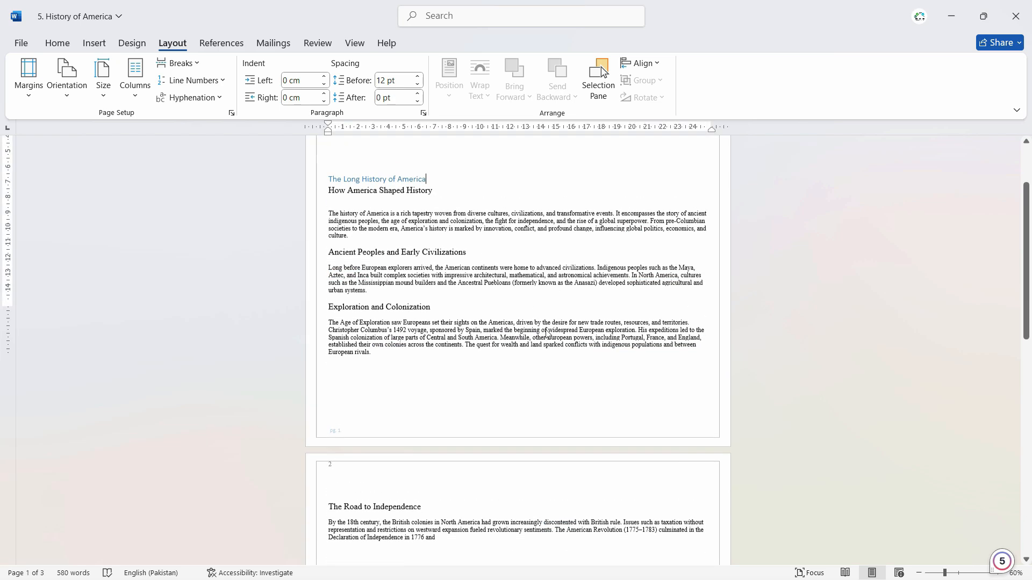
{"action": "scroll", "coordinate": [512, 398], "scroll_direction": "down", "scroll_amount": 8}
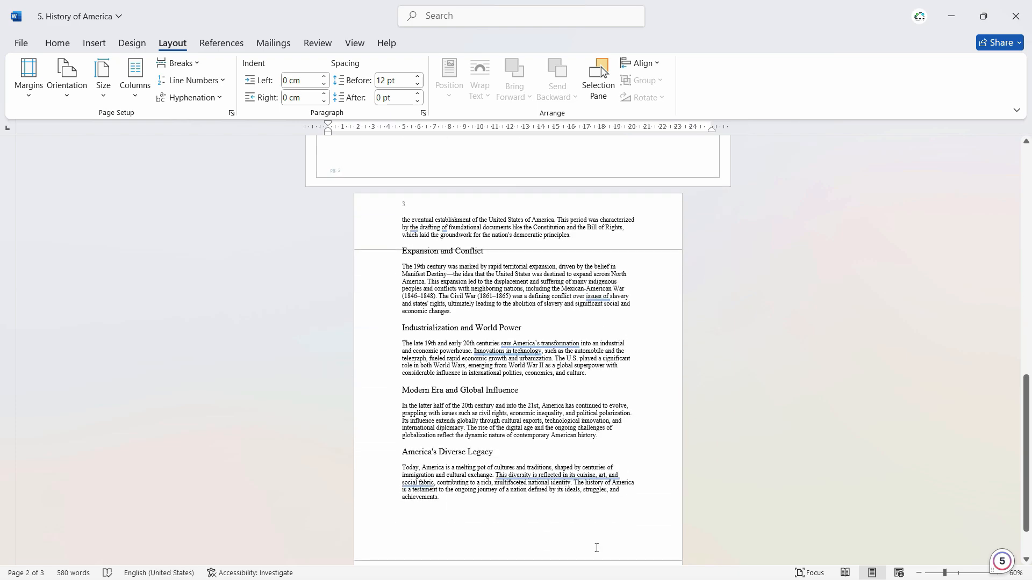
{"action": "left_click", "coordinate": [586, 511]}
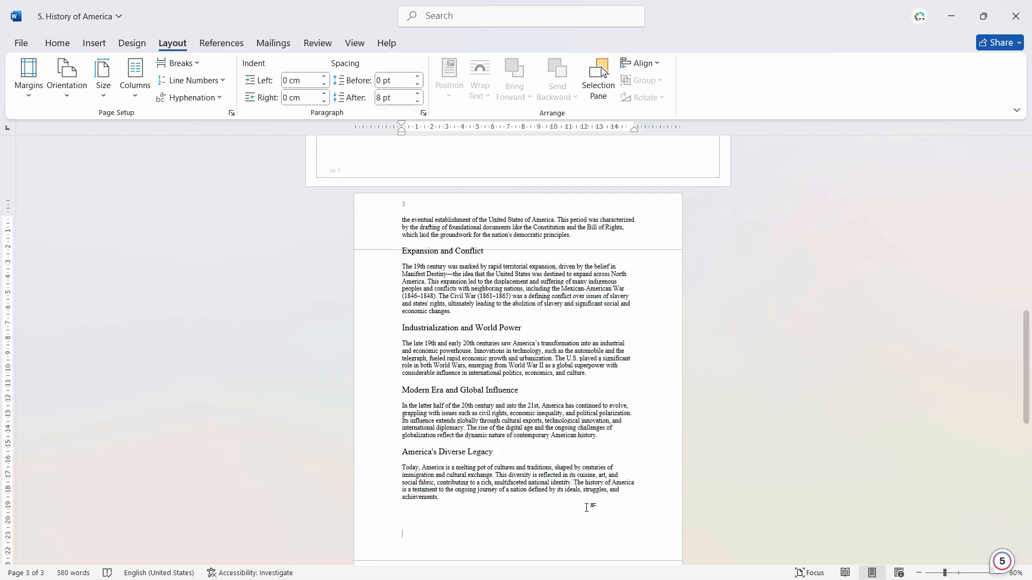
{"action": "scroll", "coordinate": [591, 516], "scroll_direction": "down", "scroll_amount": 4}
{"action": "scroll", "coordinate": [601, 530], "scroll_direction": "down", "scroll_amount": 4}
{"action": "left_click", "coordinate": [539, 454]}
Apply portrait orientation to the whole document, keeping the multiple pages setting at Normal
{"action": "key", "text": "ctrl+Home"}
{"action": "left_click", "coordinate": [231, 113]}
{"action": "left_click", "coordinate": [410, 238]}
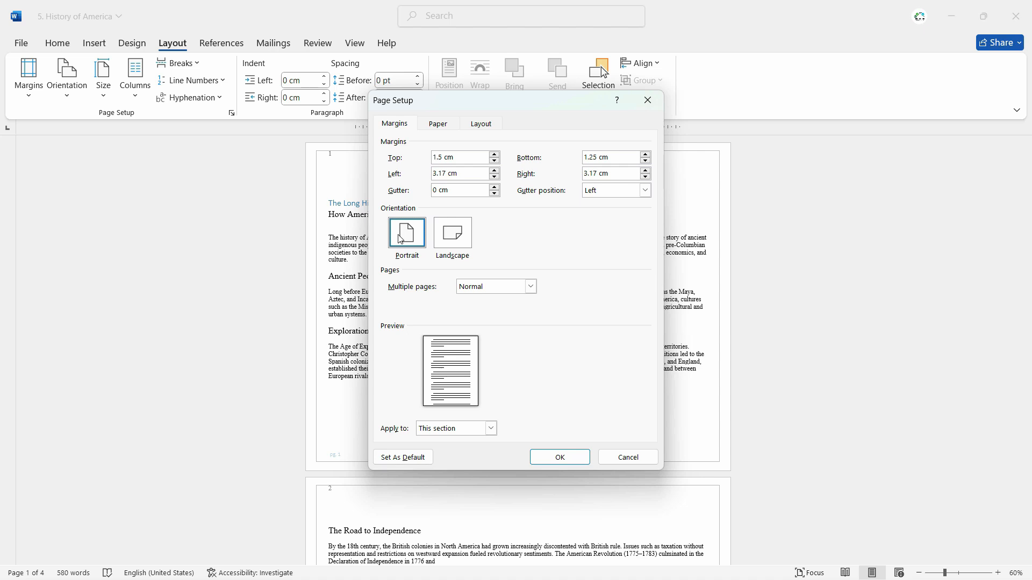
{"action": "left_click", "coordinate": [490, 428]}
{"action": "left_click", "coordinate": [491, 433]}
{"action": "left_click", "coordinate": [491, 433]}
{"action": "left_click", "coordinate": [472, 461]}
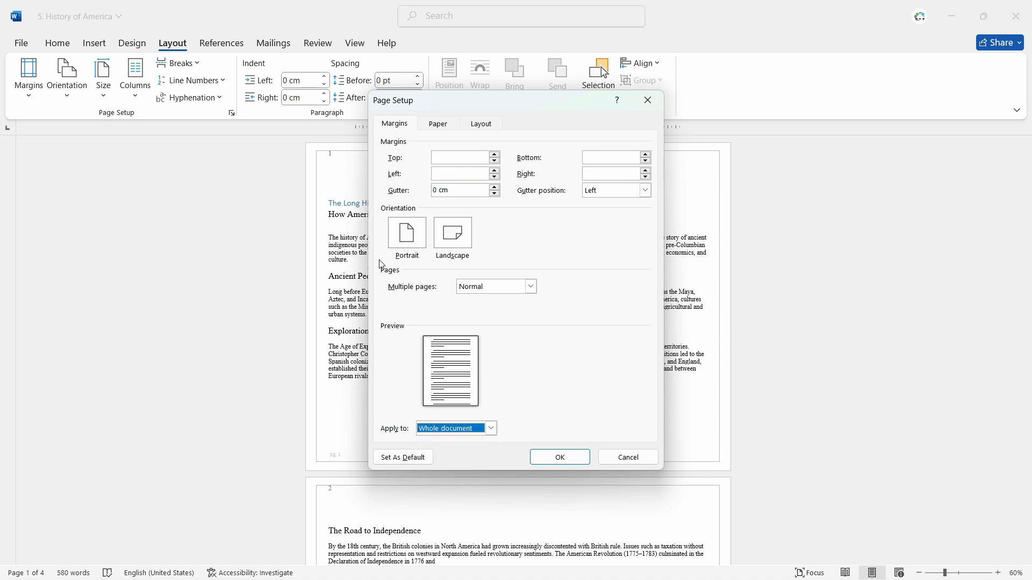
{"action": "left_click", "coordinate": [401, 243]}
{"action": "left_click", "coordinate": [460, 291]}
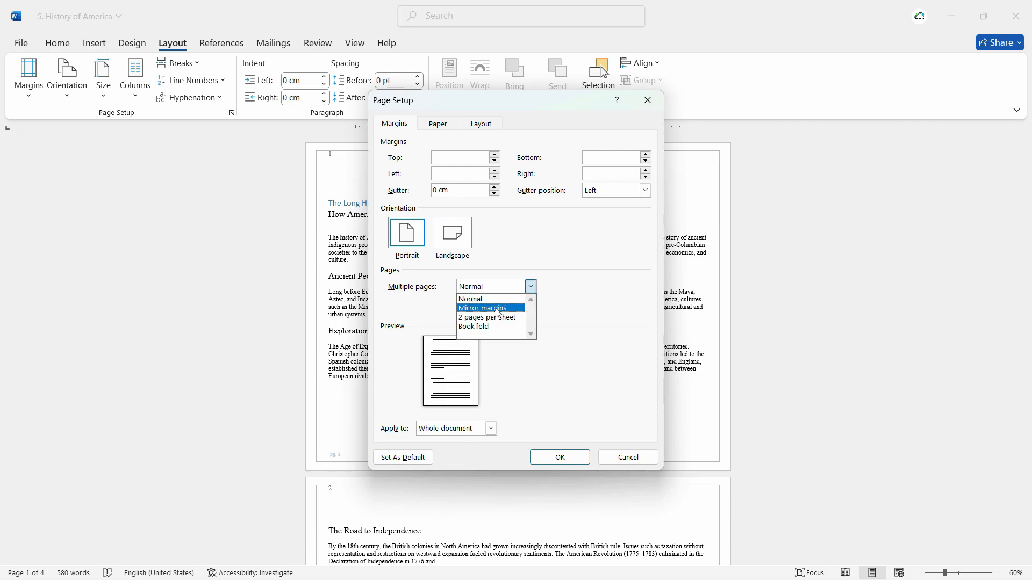
{"action": "left_click", "coordinate": [508, 298]}
{"action": "left_click", "coordinate": [563, 457]}
Check the portrait layout across the pages and zoom in on the beginning of the first page
{"action": "scroll", "coordinate": [548, 424], "scroll_direction": "down", "scroll_amount": 3}
{"action": "scroll", "coordinate": [540, 462], "scroll_direction": "up", "scroll_amount": 10}
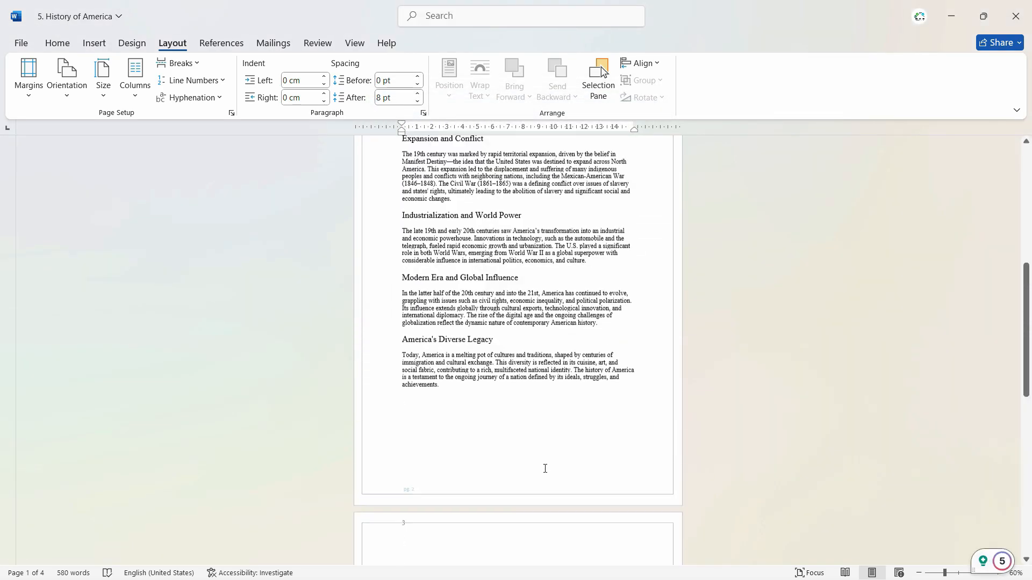
{"action": "scroll", "coordinate": [555, 495], "scroll_direction": "up", "scroll_amount": 3}
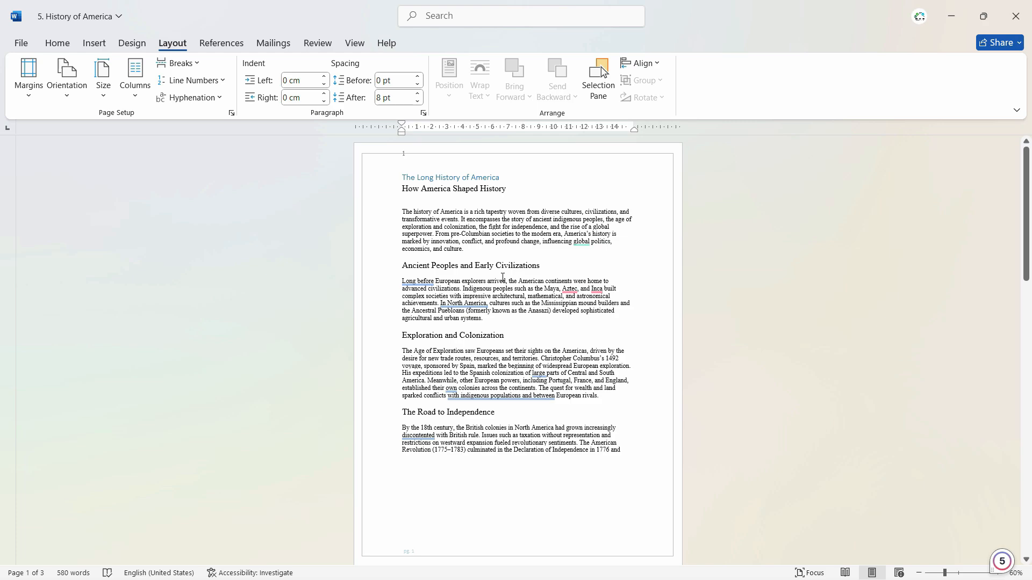
{"action": "left_click", "coordinate": [503, 276]}
{"action": "left_click", "coordinate": [959, 573]}
{"action": "scroll", "coordinate": [757, 442], "scroll_direction": "up", "scroll_amount": 2}
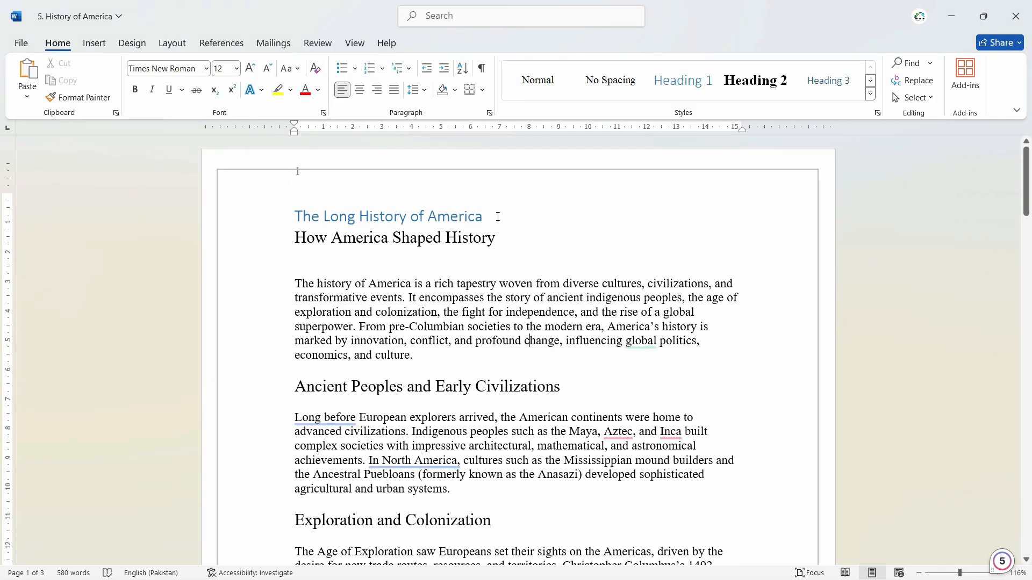